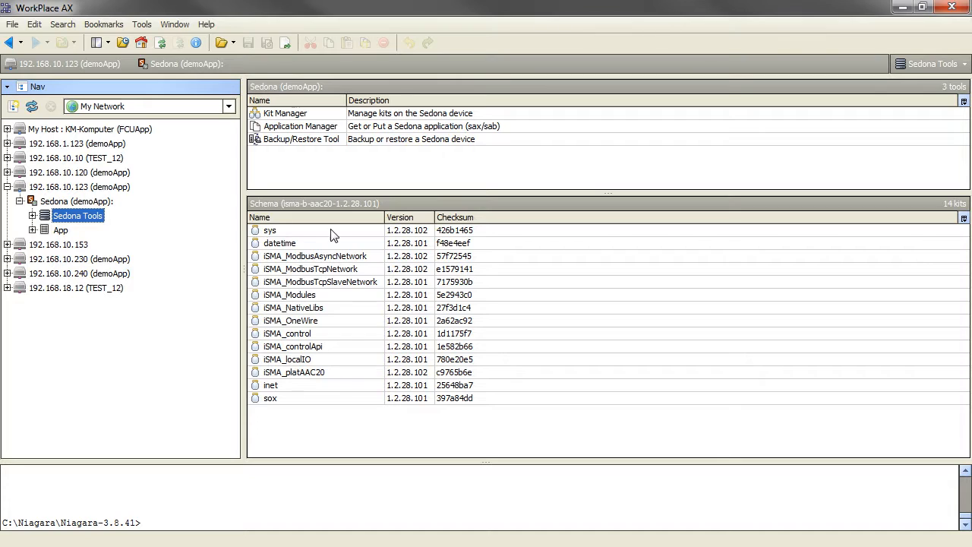
Step: Add an iSMA_ModbusTcpNetwork::ModbusTcpNetwork driver to the Drivers container of the 192.168.10.123 Sedona app
click(358, 271)
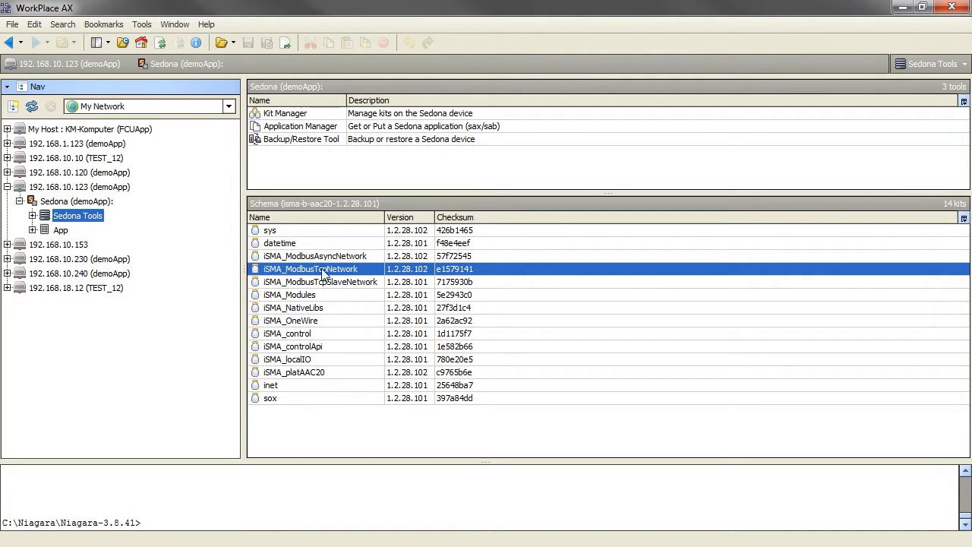
click(59, 230)
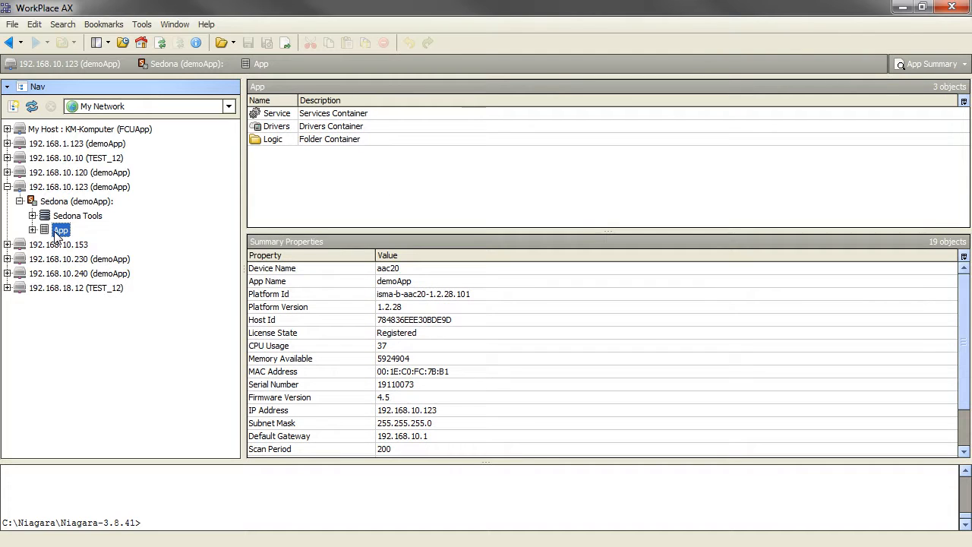
double_click(277, 126)
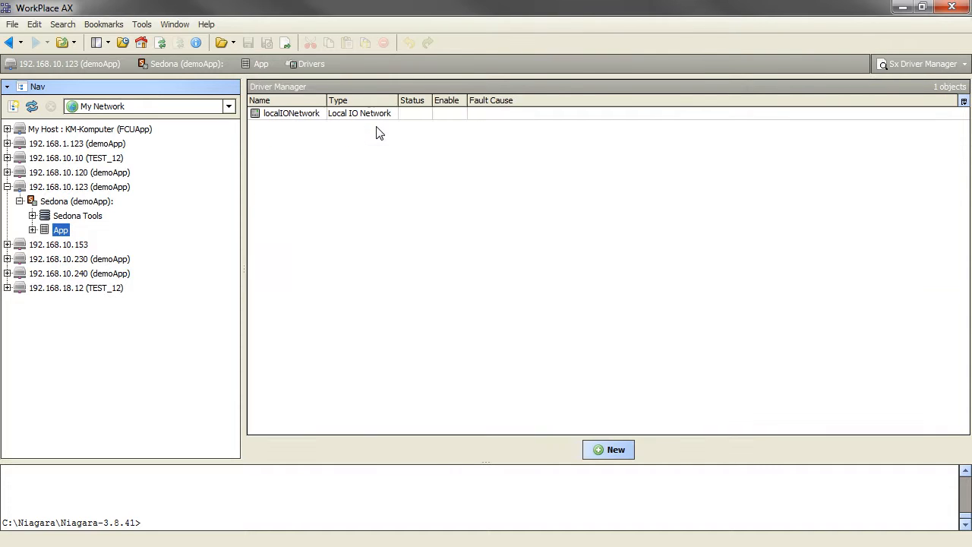
click(602, 451)
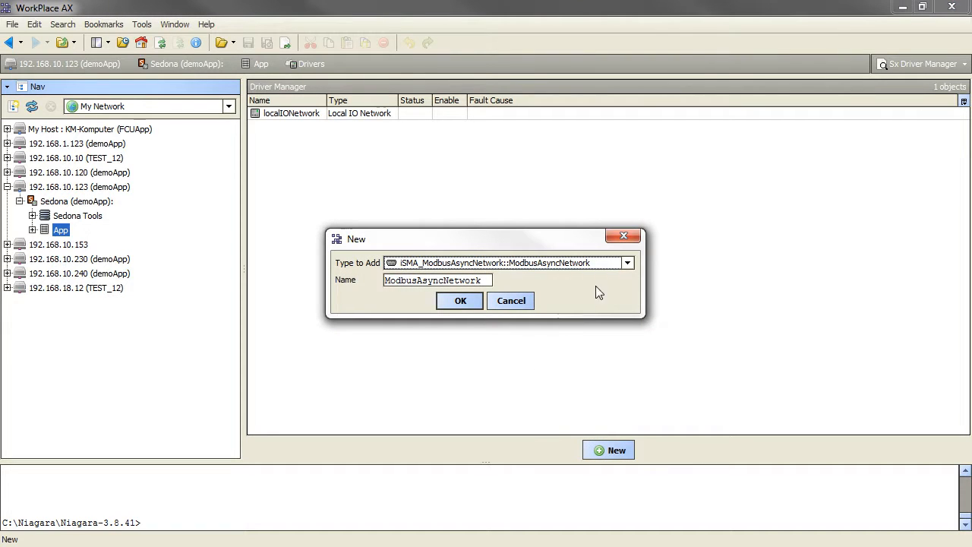
click(611, 265)
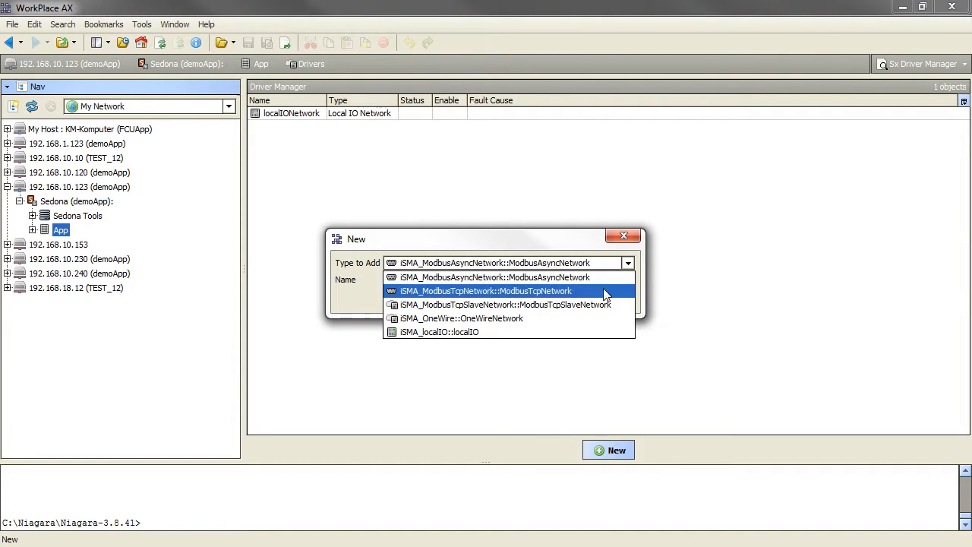
click(573, 290)
click(460, 301)
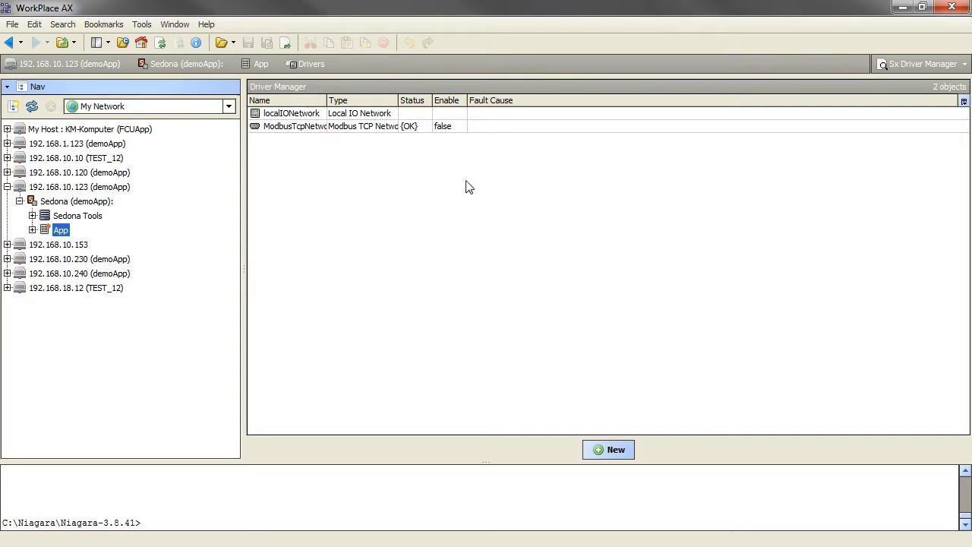
Step: Enable the ModbusTcpNetwork driver with its Enable action
right_click(444, 129)
mouse_move(488, 151)
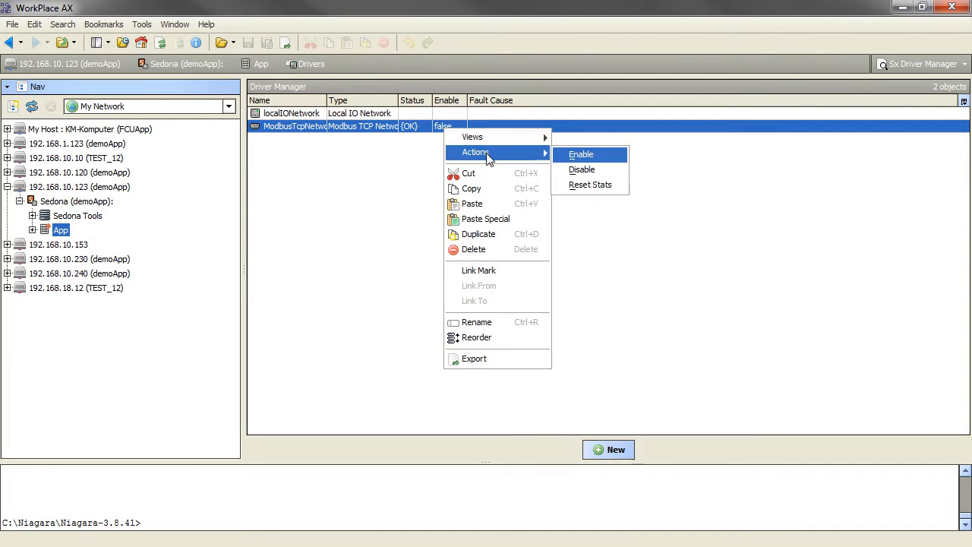
click(581, 154)
click(541, 185)
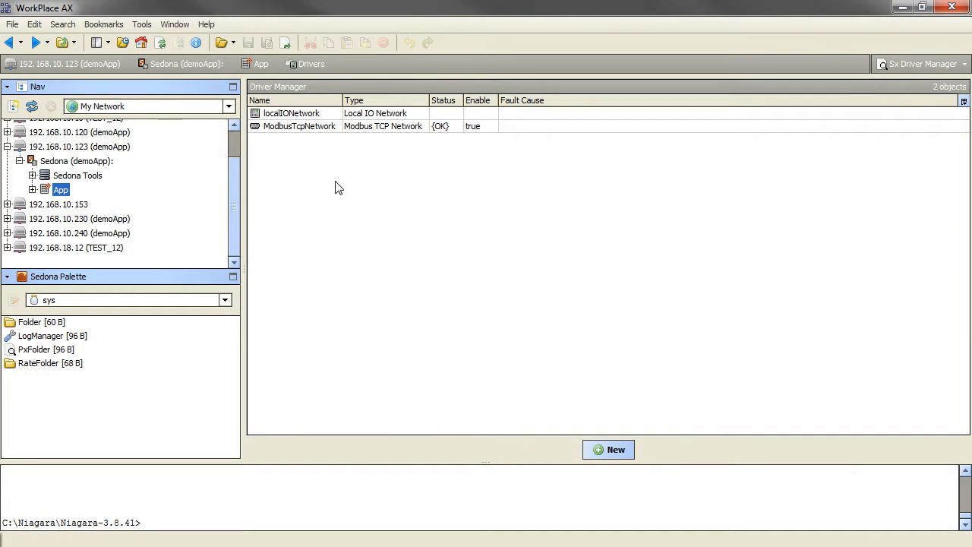
Step: Add one iSMA_ModbusTcpNetwork::ModbusDevice named MIX18 under the ModbusTcpNetwork
double_click(334, 127)
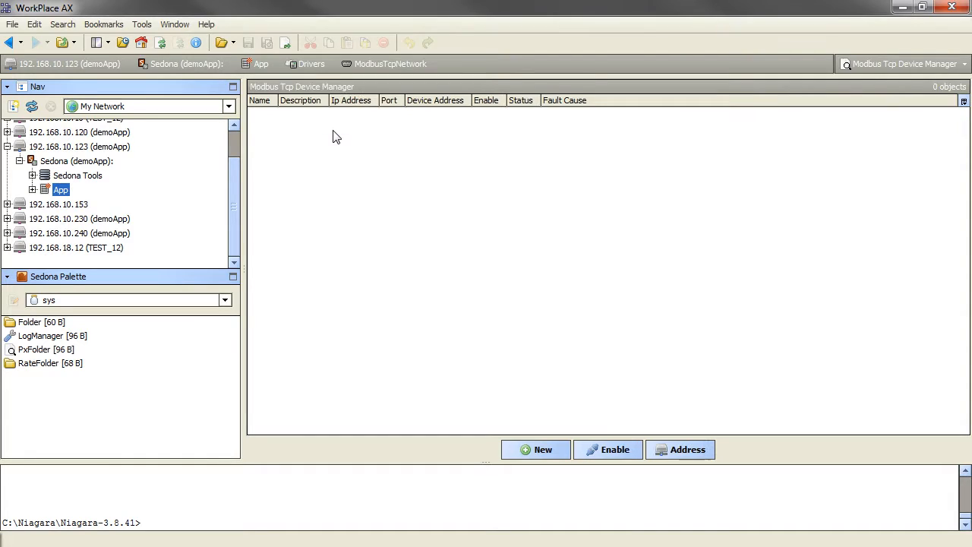
click(540, 449)
click(603, 256)
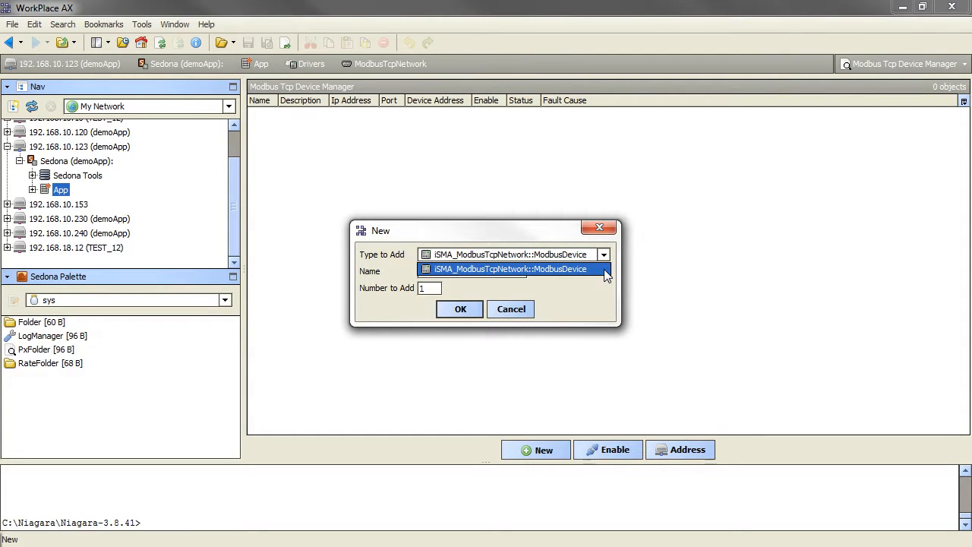
click(604, 268)
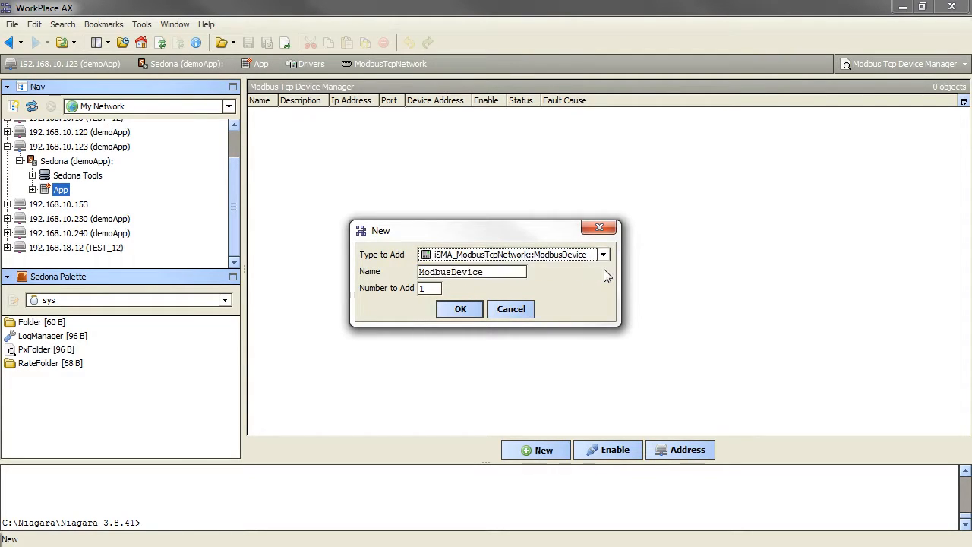
double_click(525, 271)
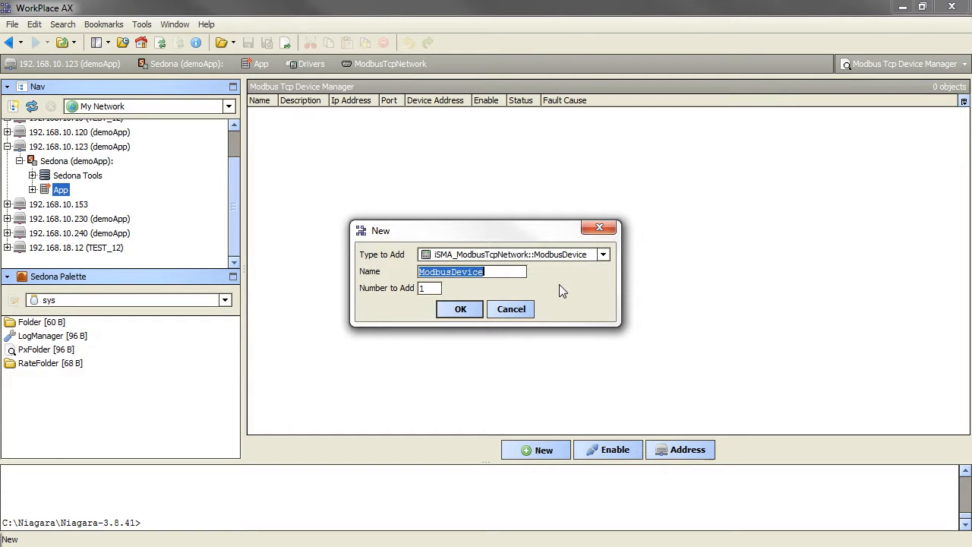
text(MIX18)
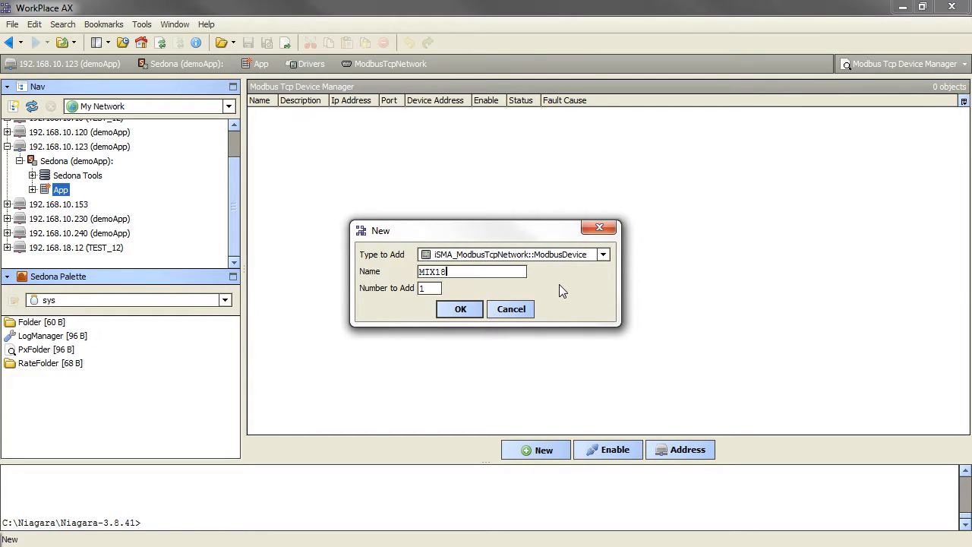
click(461, 308)
Step: In MIX18's Sedona property sheet, set the IP address to 192.168.10.130, the device address to 2 and Enable to true, and save
right_click(363, 122)
mouse_move(388, 125)
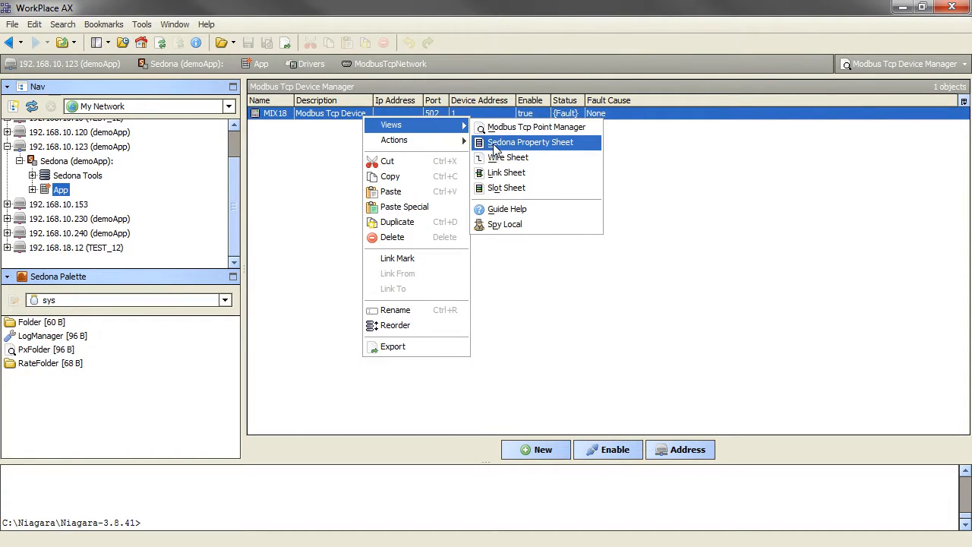
click(495, 145)
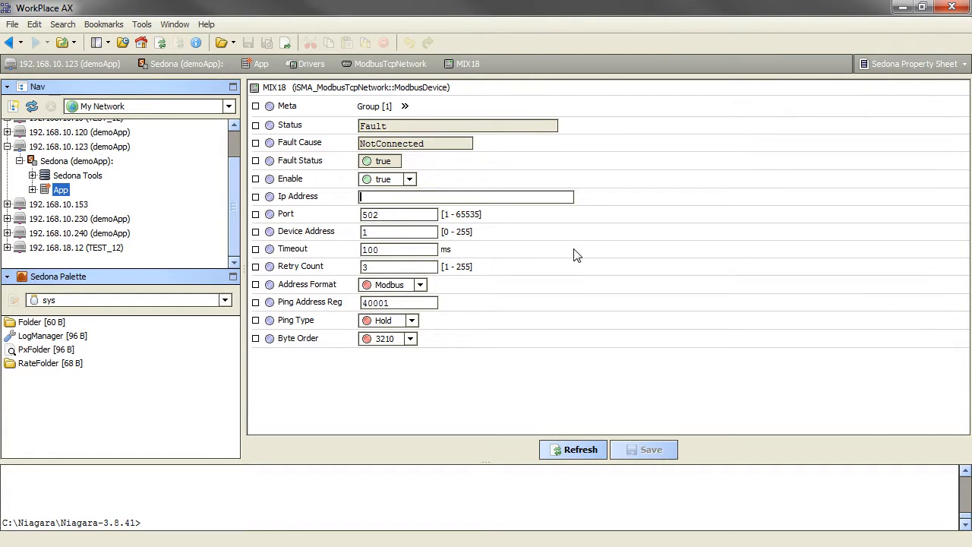
text(192.168.10.130)
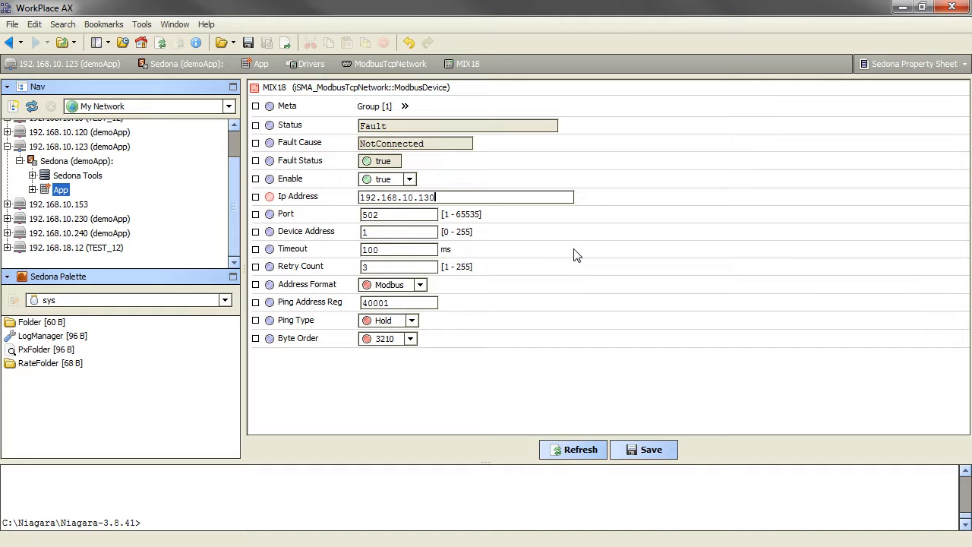
key(Tab)
click(364, 231)
text(2)
click(410, 180)
click(410, 208)
click(649, 451)
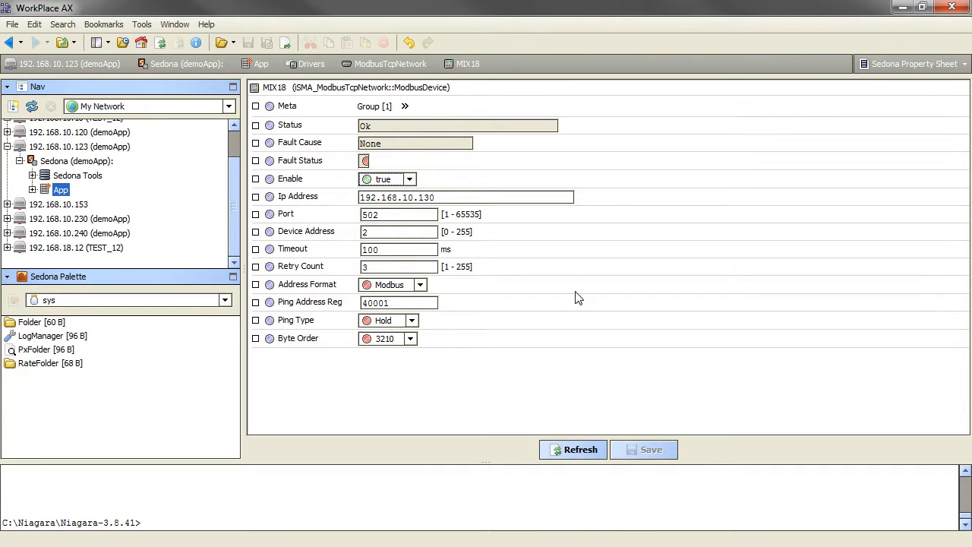
Step: Add one ModbusNumericPoint named Temperature1 to the MIX18 device
click(8, 41)
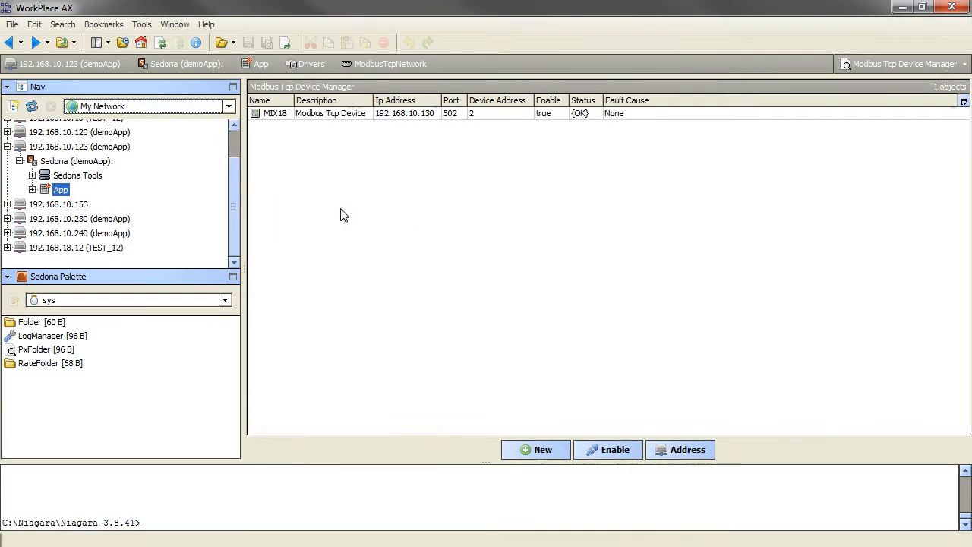
double_click(359, 118)
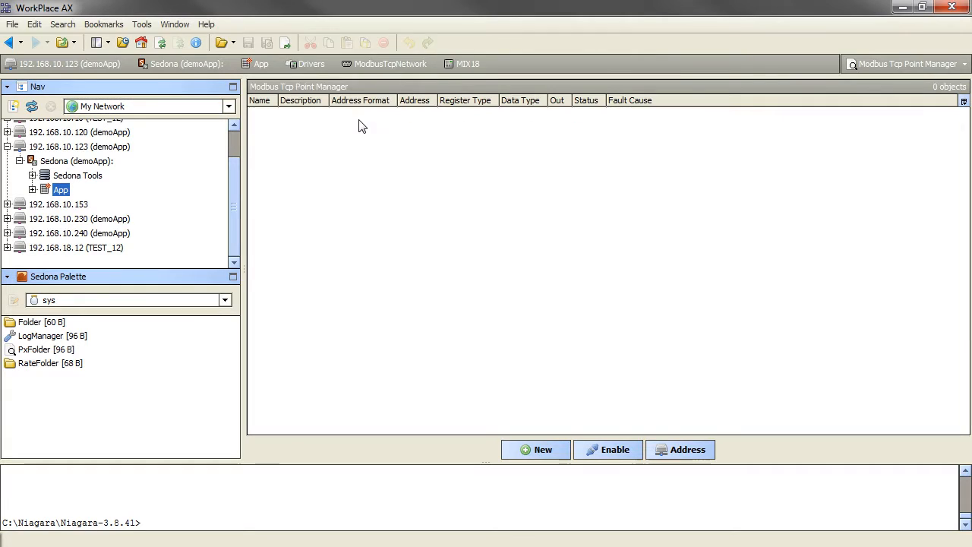
click(542, 449)
click(623, 255)
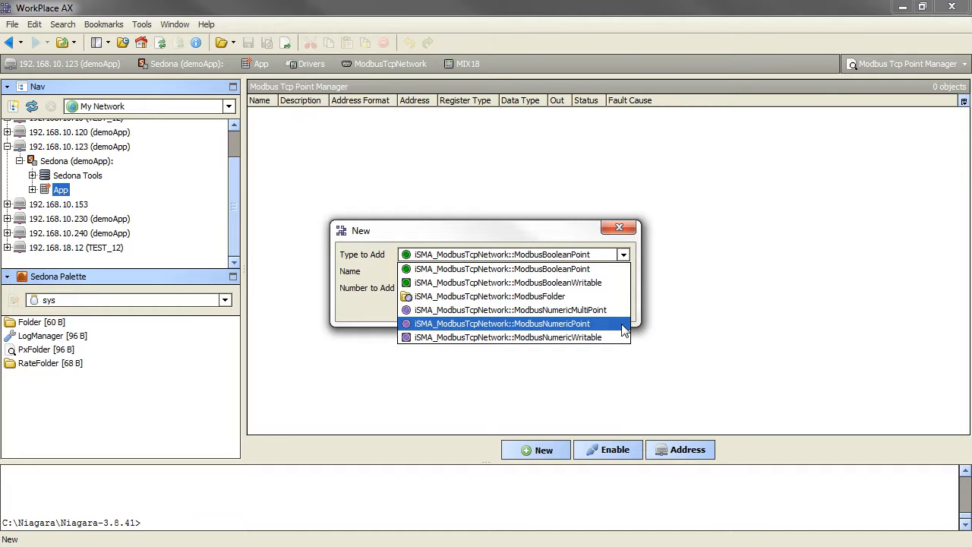
click(577, 323)
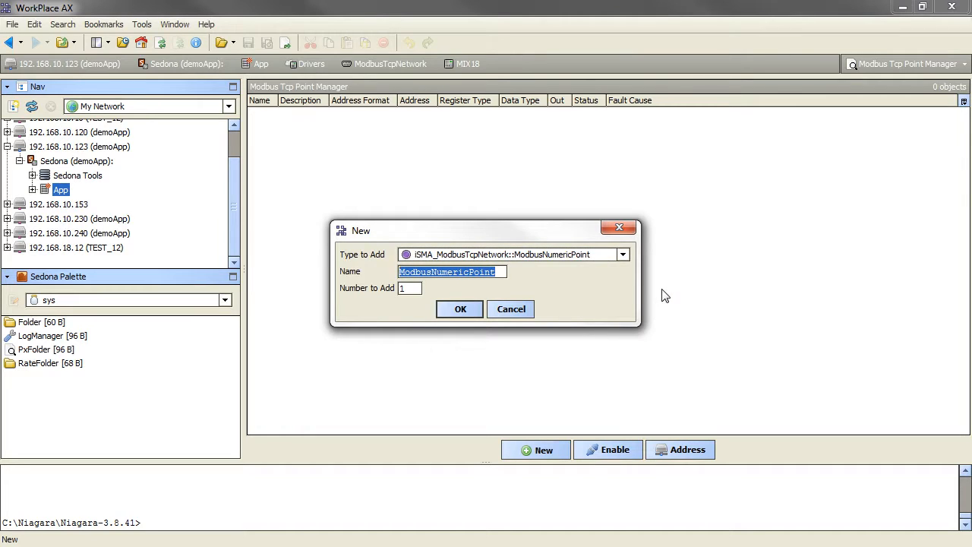
text(Te)
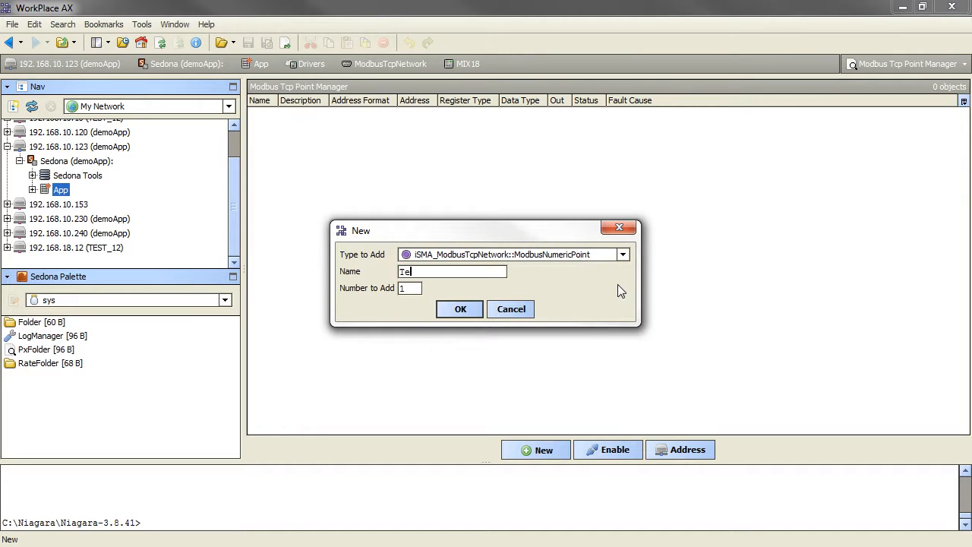
text(mperature1)
click(459, 308)
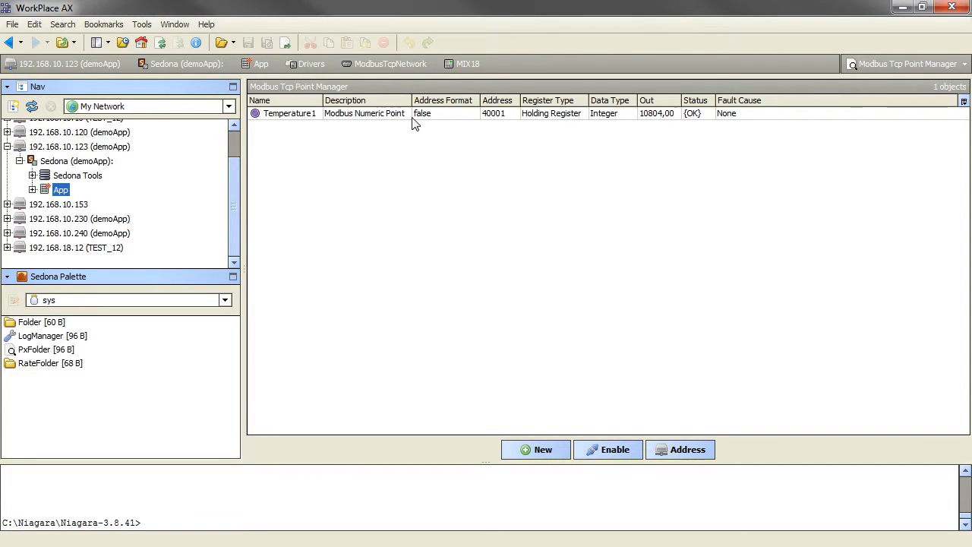
Step: Open the Temperature1 point's property sheet and select its address value for editing
click(414, 119)
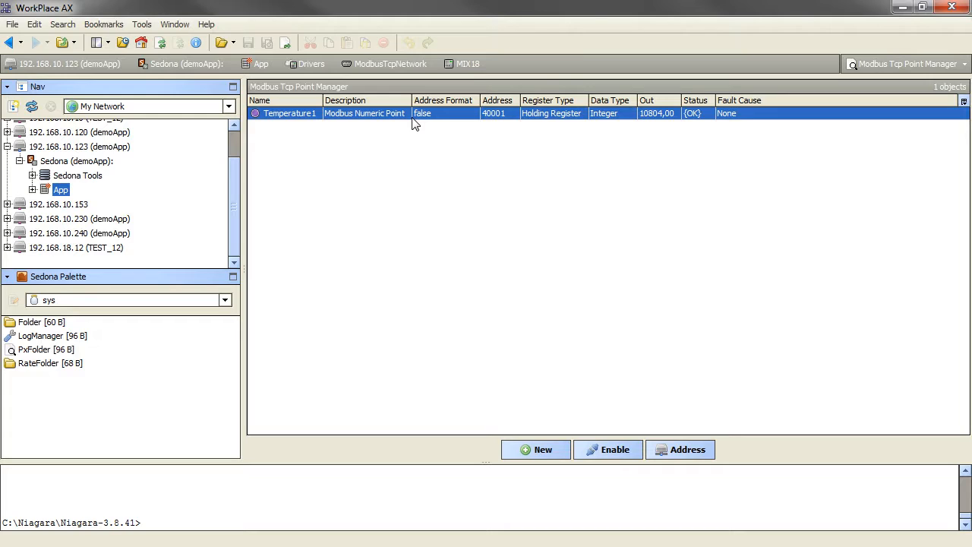
double_click(415, 118)
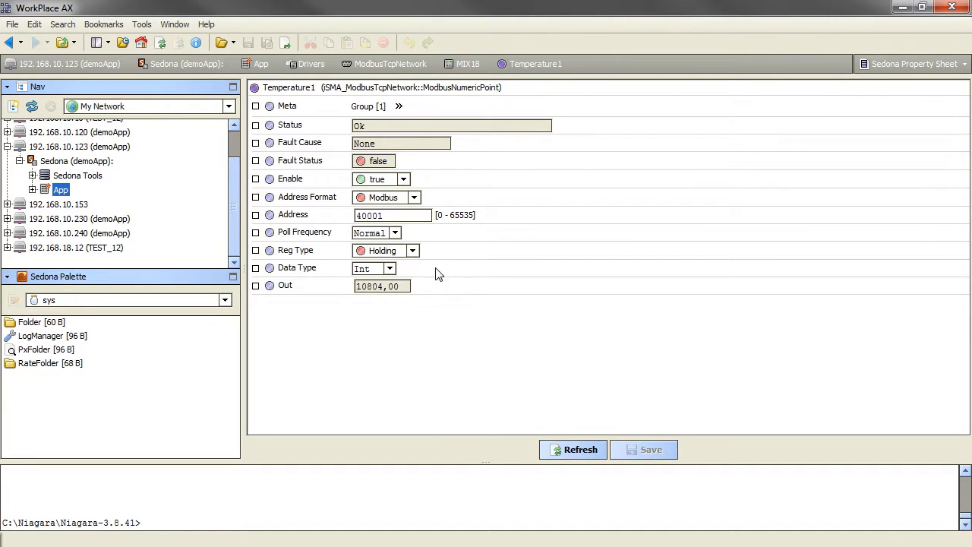
drag(427, 216, 355, 217)
Step: Switch to the MINI and MIX Series manual in Adobe Reader and look up the Modbus address of Universal Input Temperature 1 in the register list
click(232, 545)
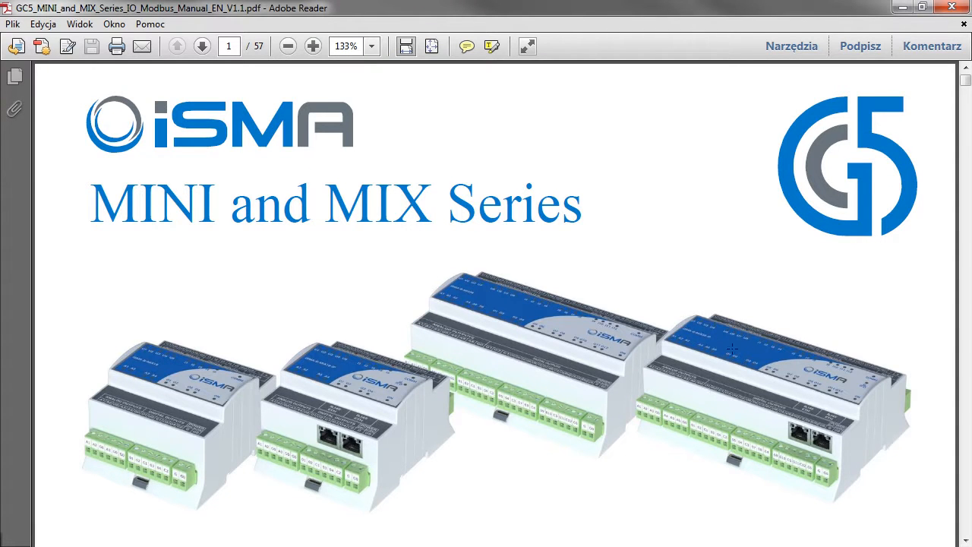
scroll(731, 347, down, 15)
scroll(606, 369, down, 20)
scroll(598, 370, down, 15)
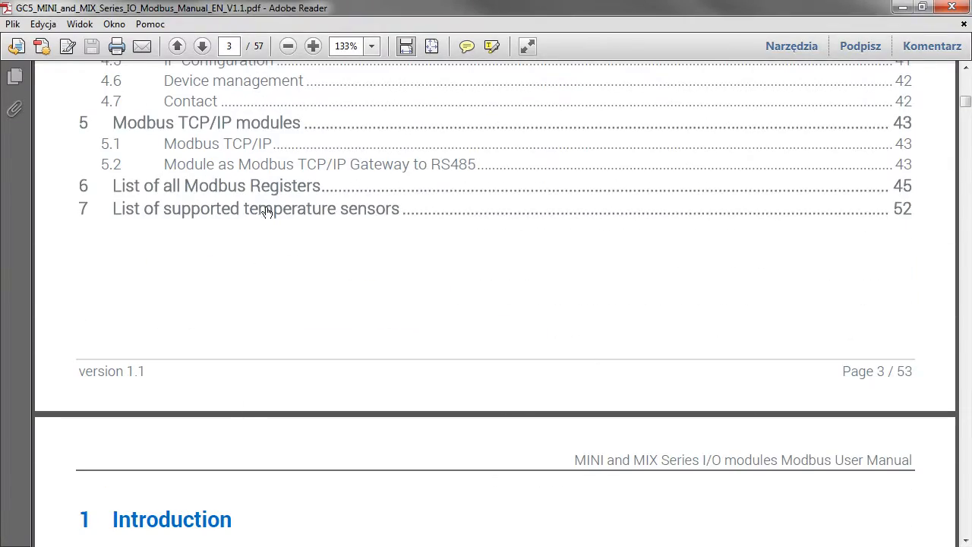
click(269, 190)
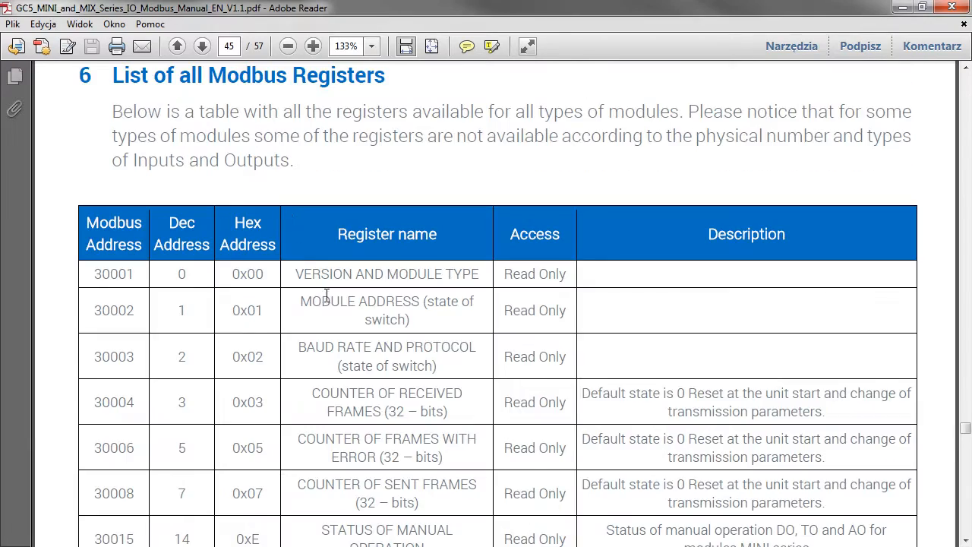
scroll(455, 437, down, 20)
scroll(459, 438, down, 20)
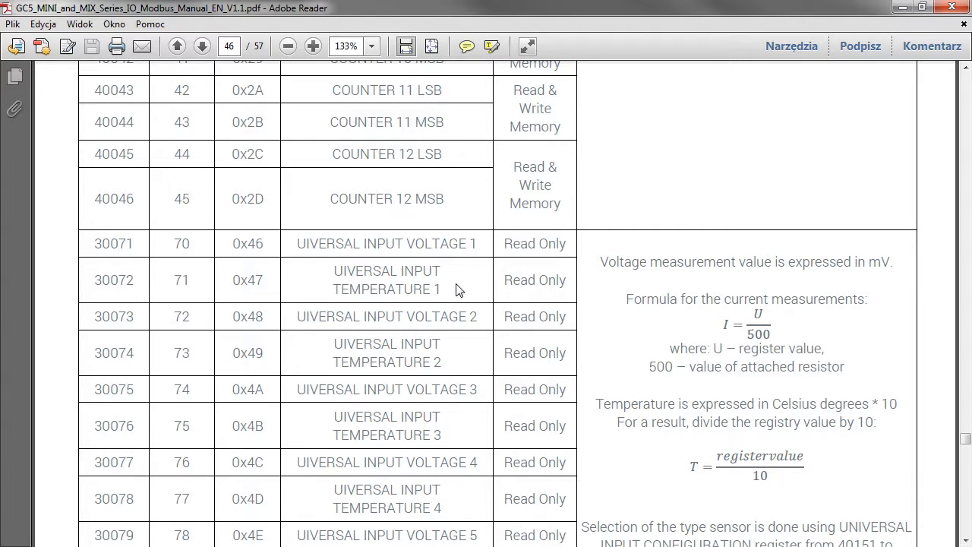
drag(134, 280, 78, 296)
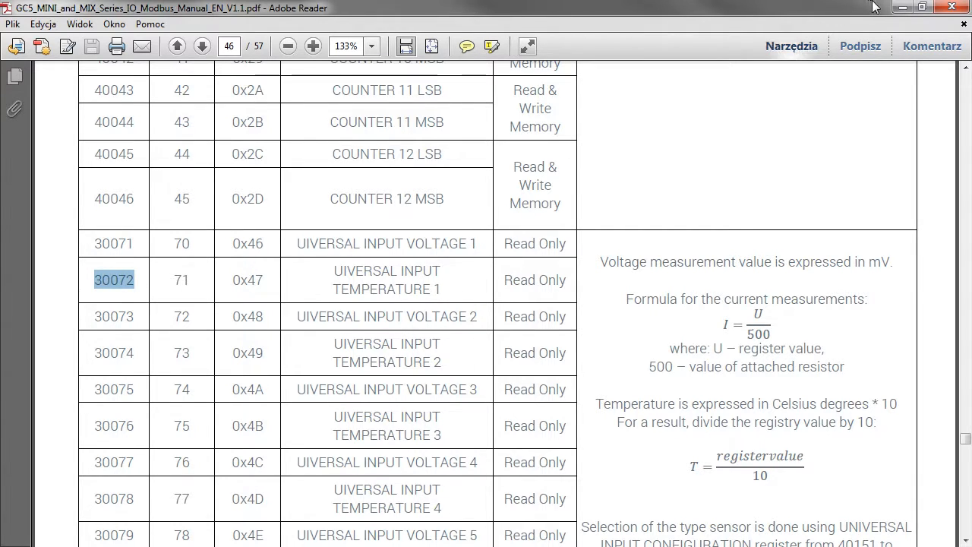
click(899, 8)
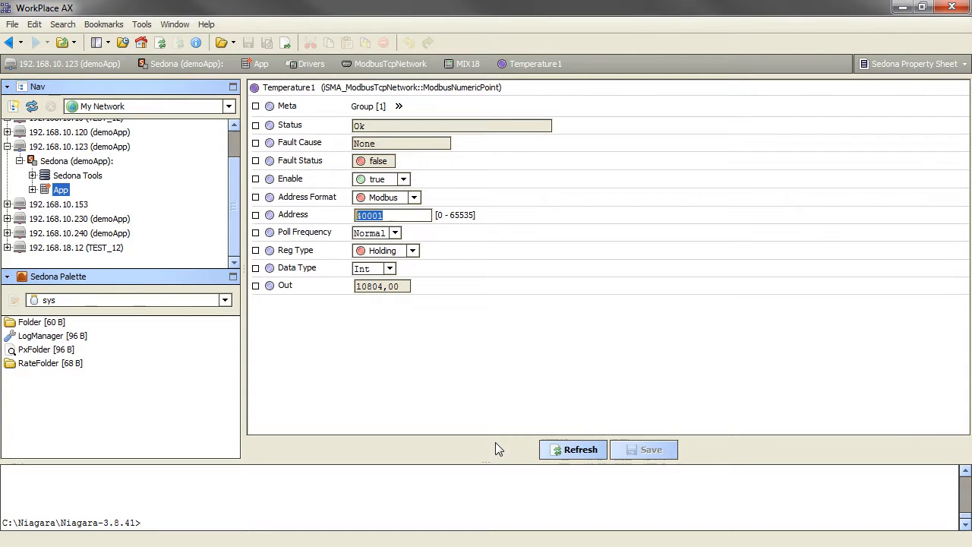
Step: Set Temperature1's address to 30072, register type to Input, data type to SInt and Enable to true, and save
text(30072)
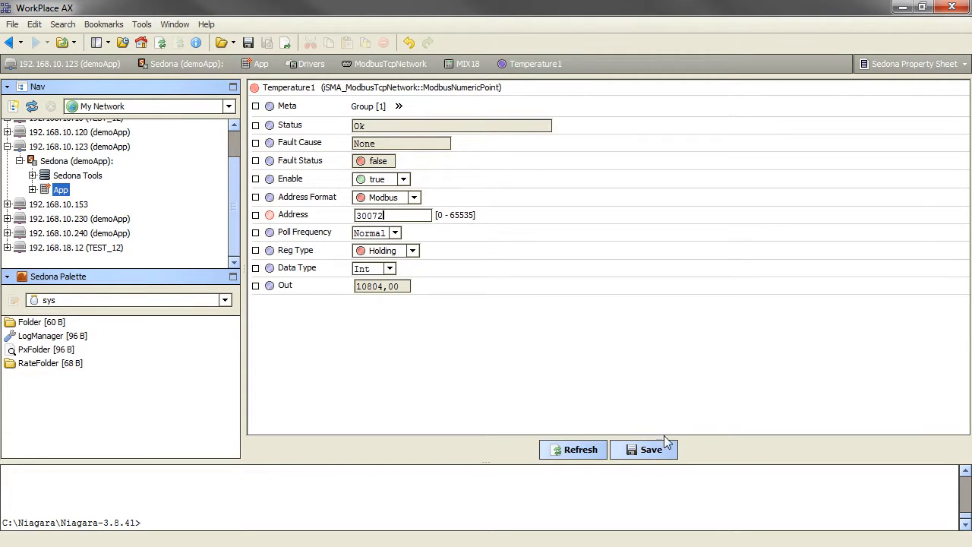
click(411, 252)
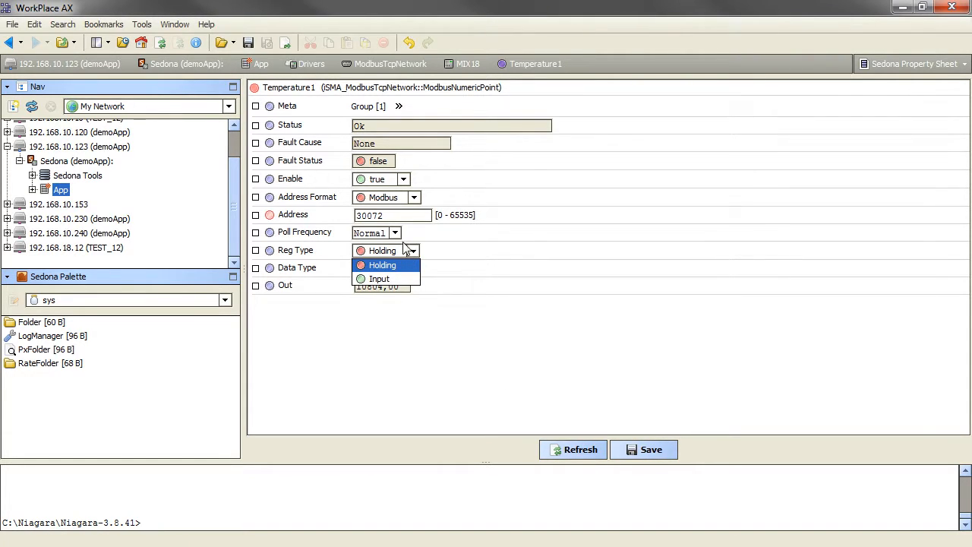
click(409, 252)
click(410, 251)
click(400, 278)
click(390, 269)
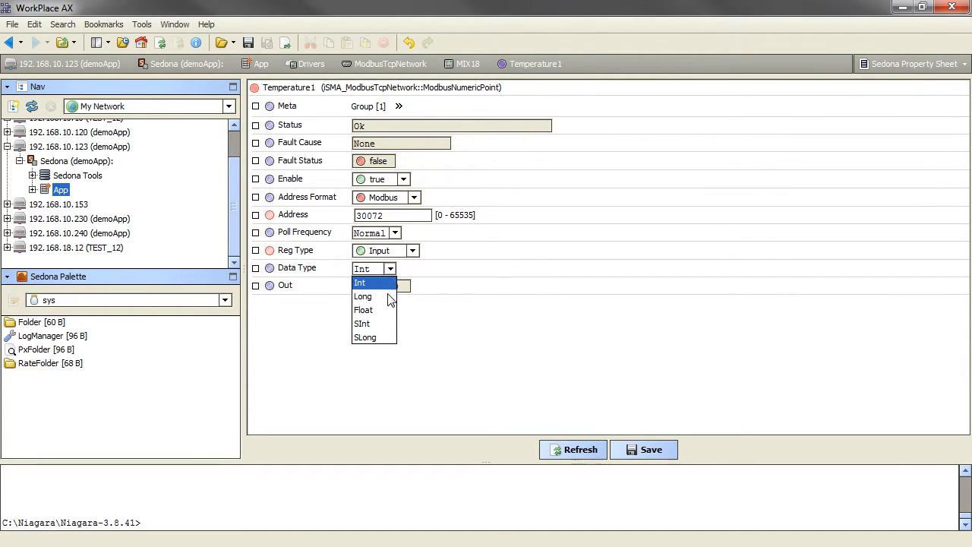
click(386, 328)
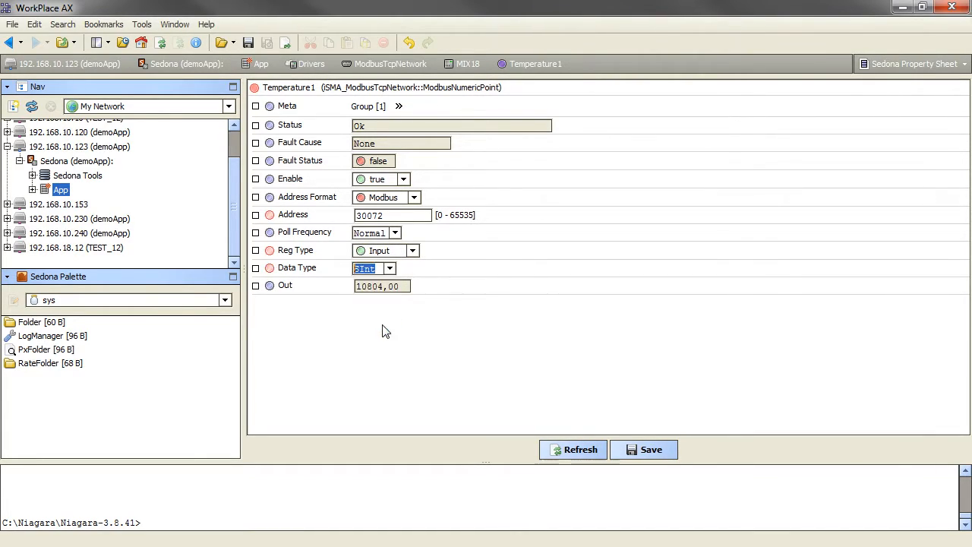
click(404, 180)
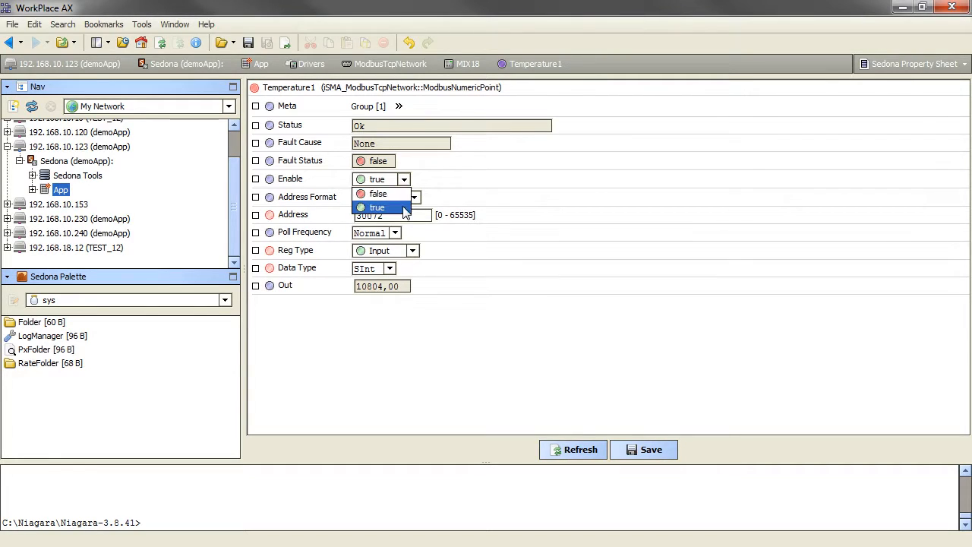
click(391, 207)
click(640, 451)
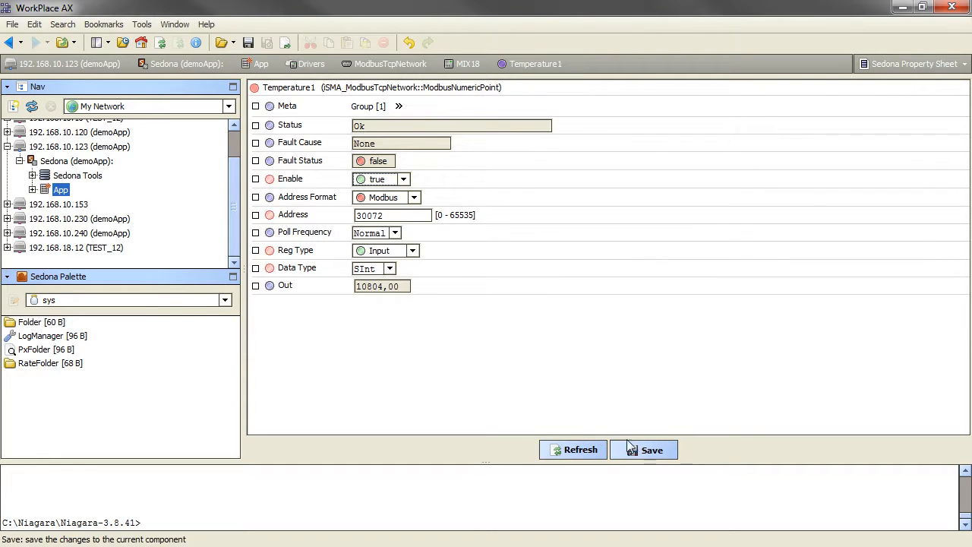
Step: Return to MIX18's point list and duplicate the Temperature1 point as Temperature2
click(9, 42)
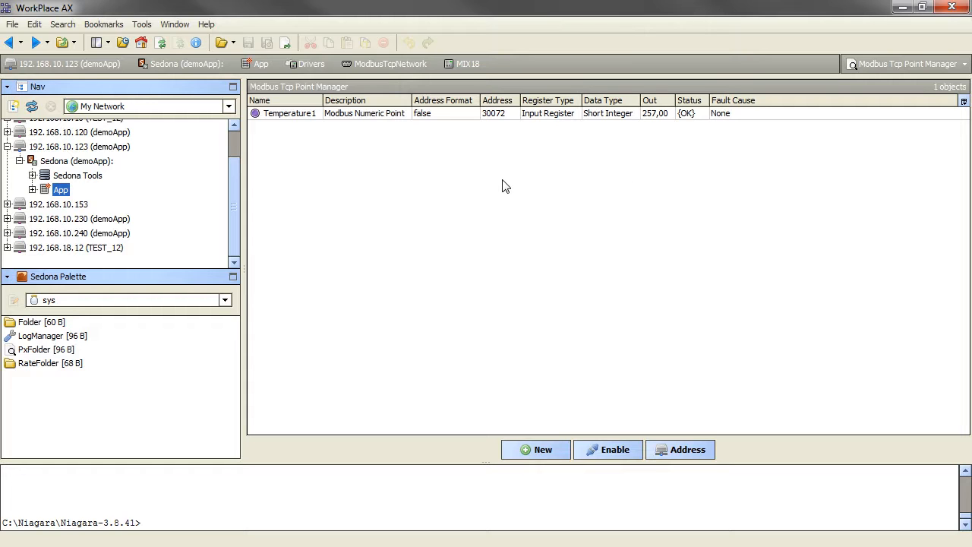
right_click(467, 116)
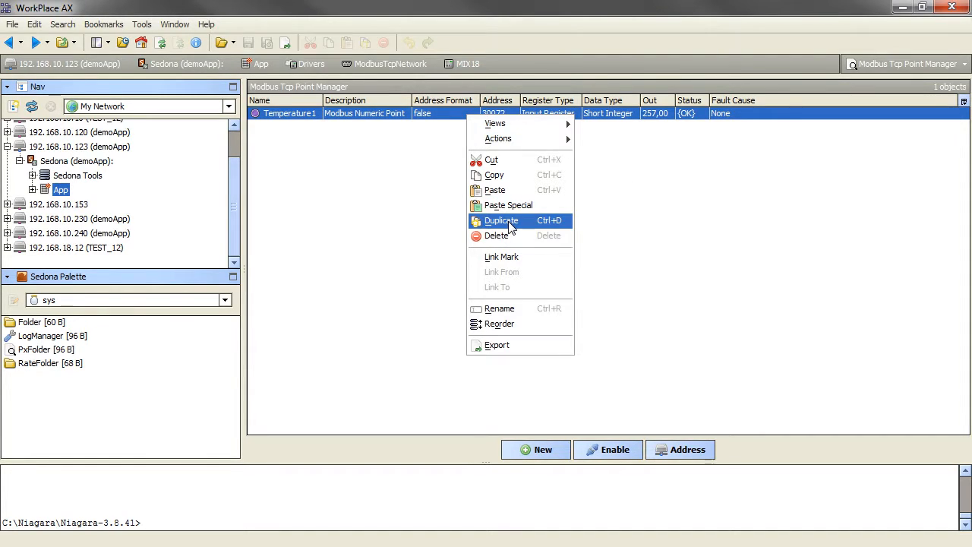
click(503, 220)
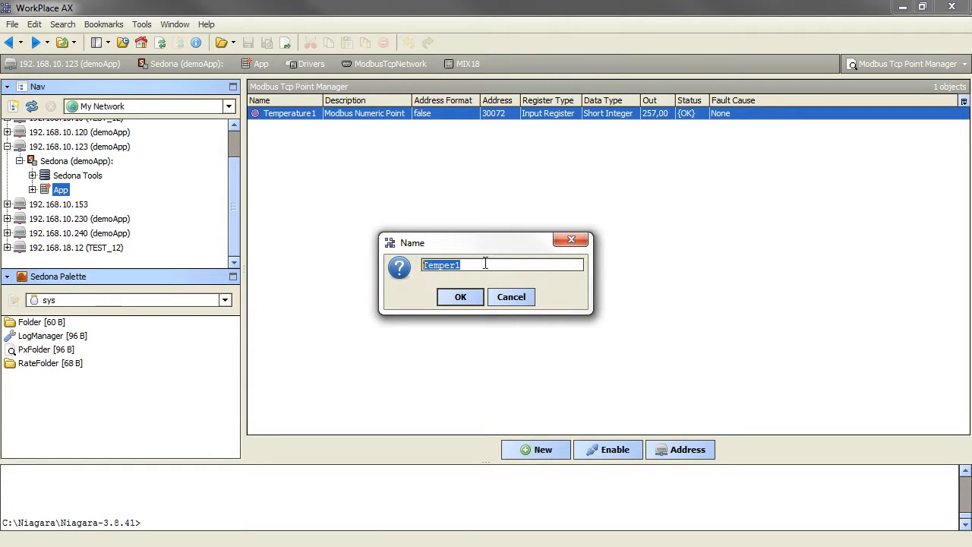
drag(458, 265, 469, 265)
click(460, 297)
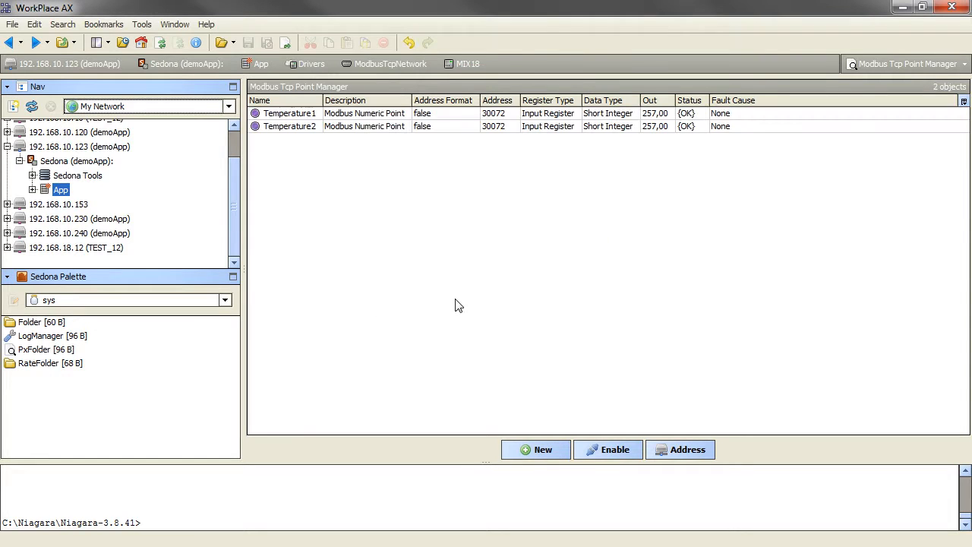
Step: Look up Universal Input Temperature 2's register in the Adobe Reader manual, set the Temperature2 point's address to 30074 and save
double_click(462, 126)
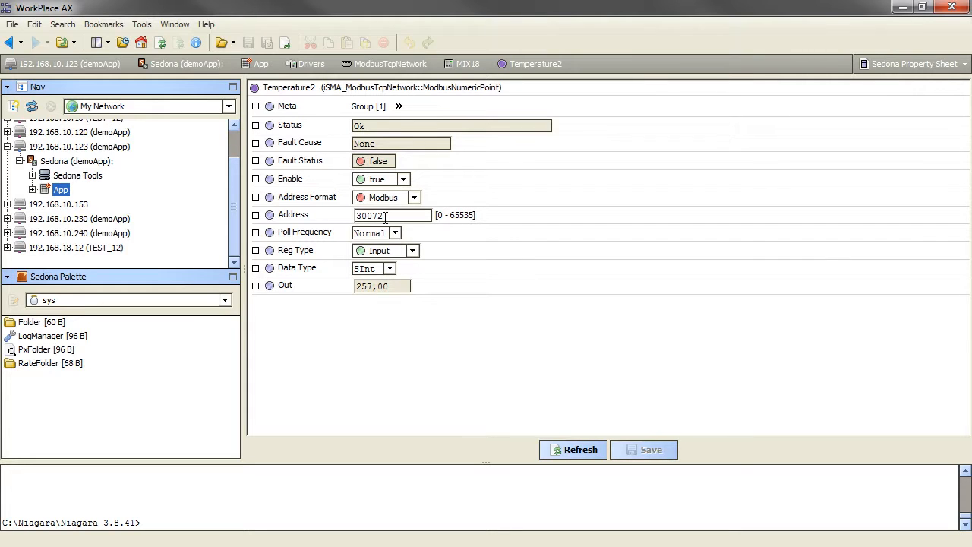
drag(385, 216, 349, 220)
key(alt+Tab)
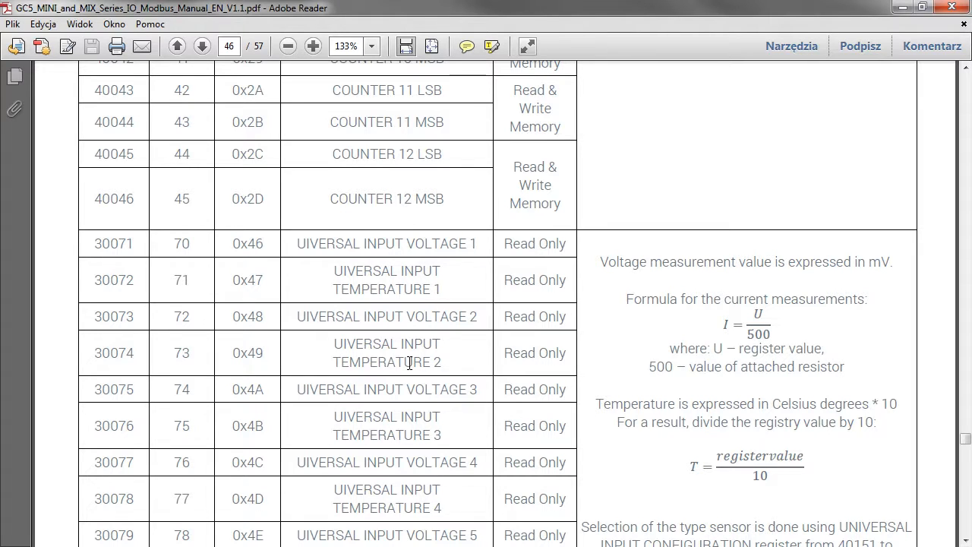
drag(138, 351, 98, 355)
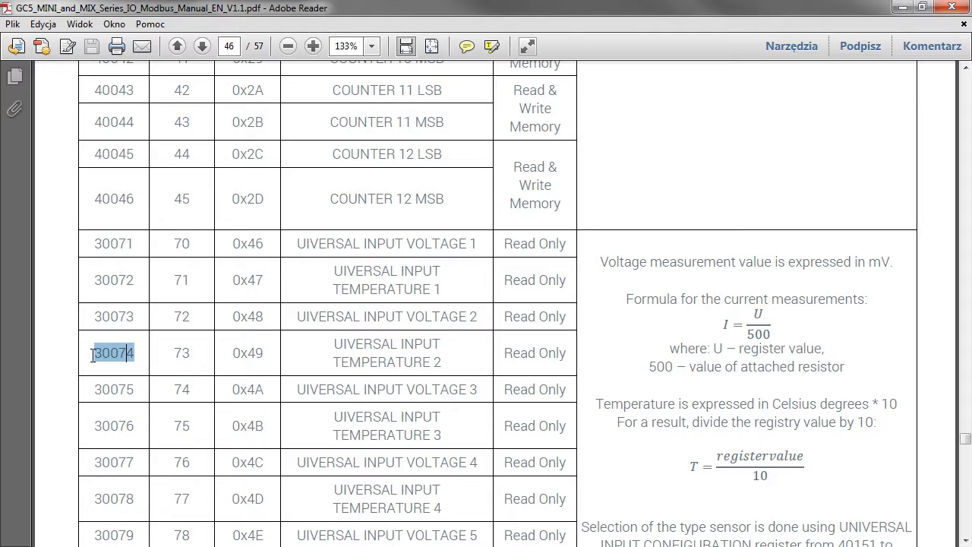
click(902, 7)
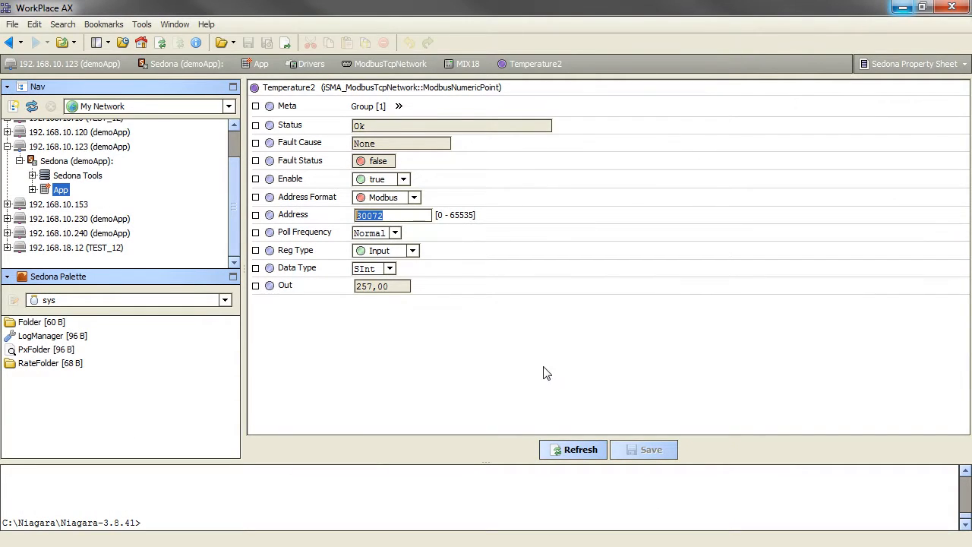
text(300)
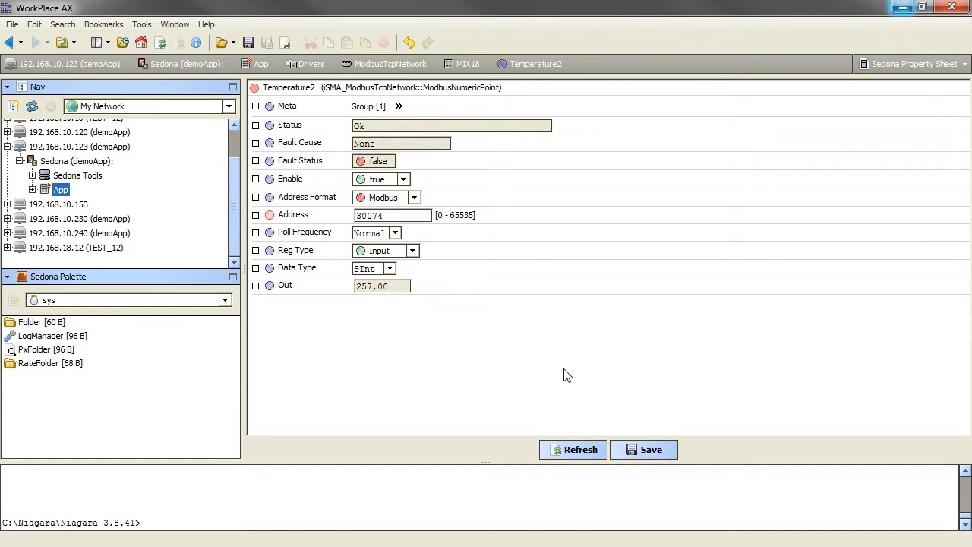
click(633, 449)
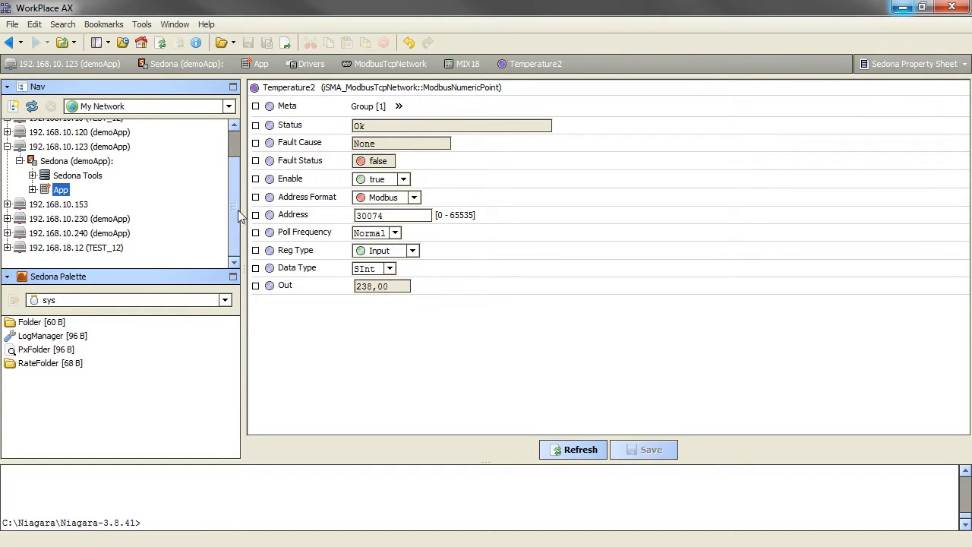
click(9, 43)
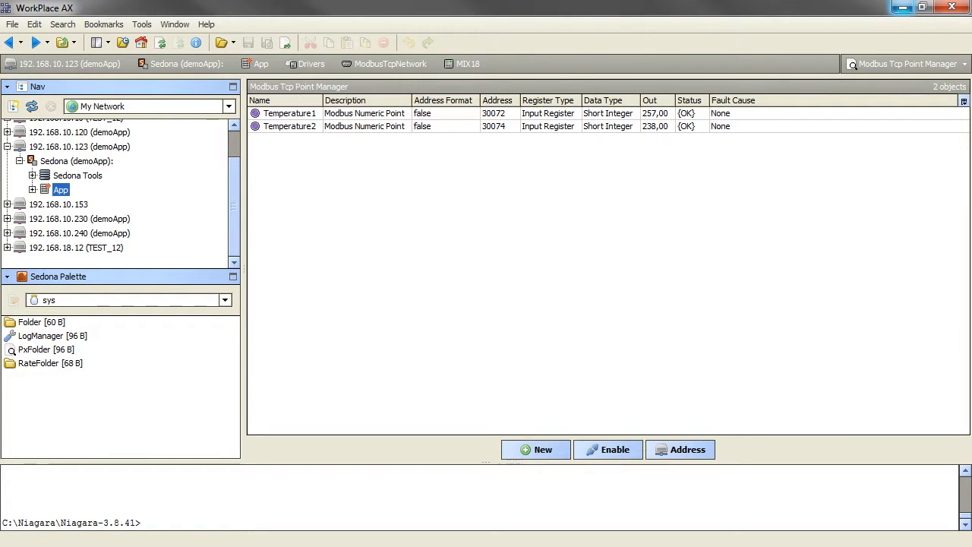
Step: Check the temperature scaling formula in the Adobe Reader manual, return to WorkPlace AX and arrange MIX18's points on its wire sheet
click(86, 545)
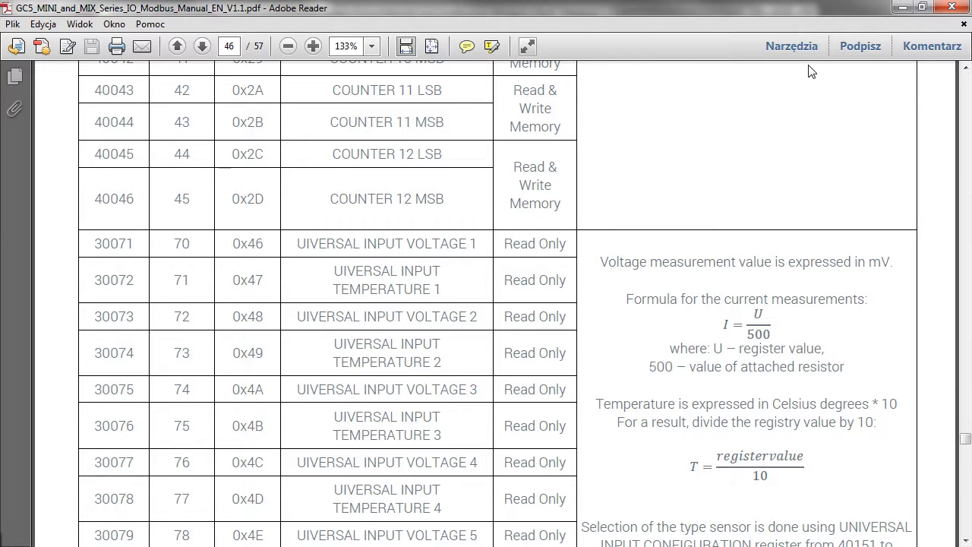
click(902, 7)
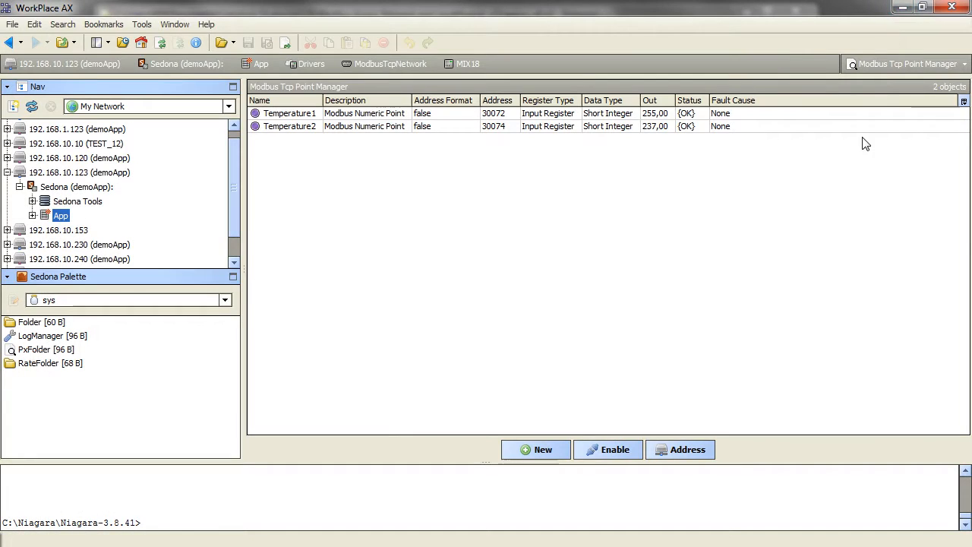
click(961, 67)
click(943, 113)
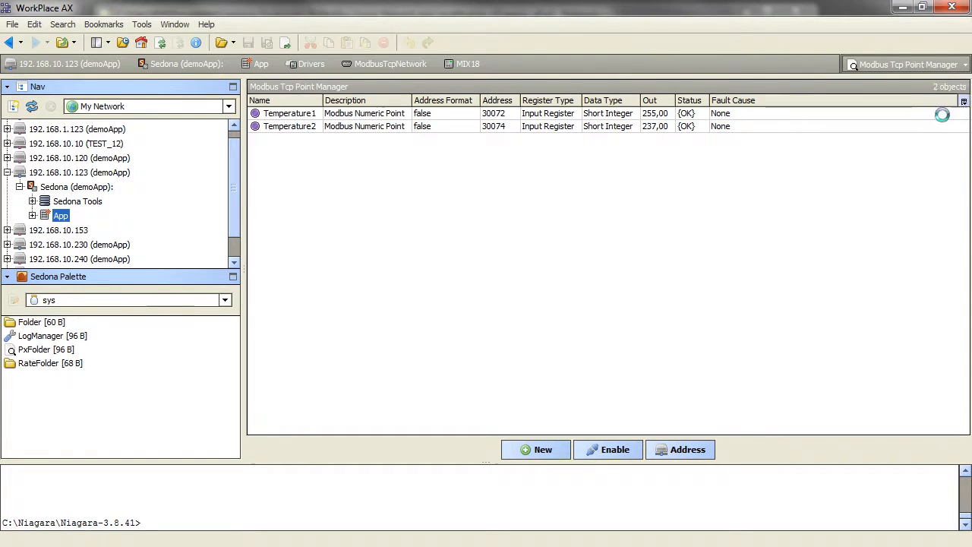
right_click(571, 339)
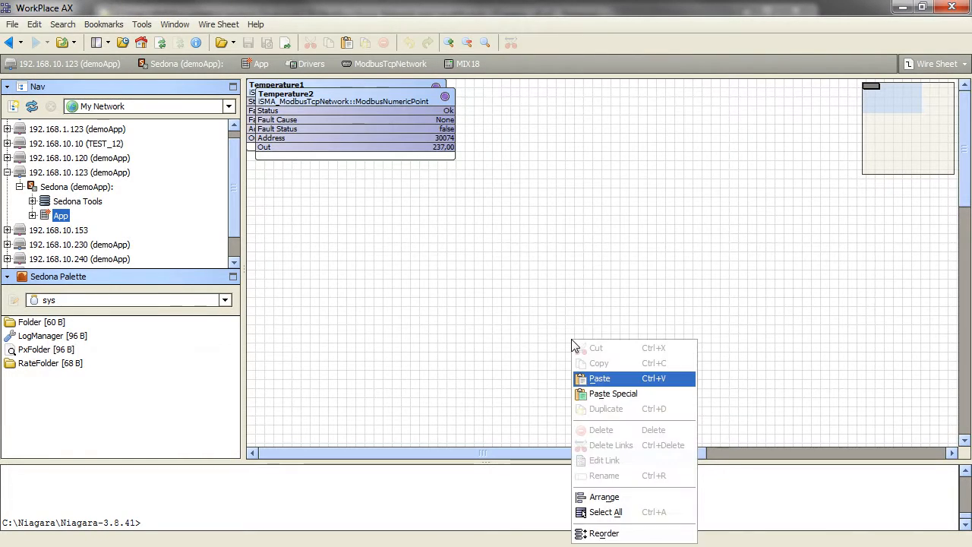
click(605, 496)
click(458, 301)
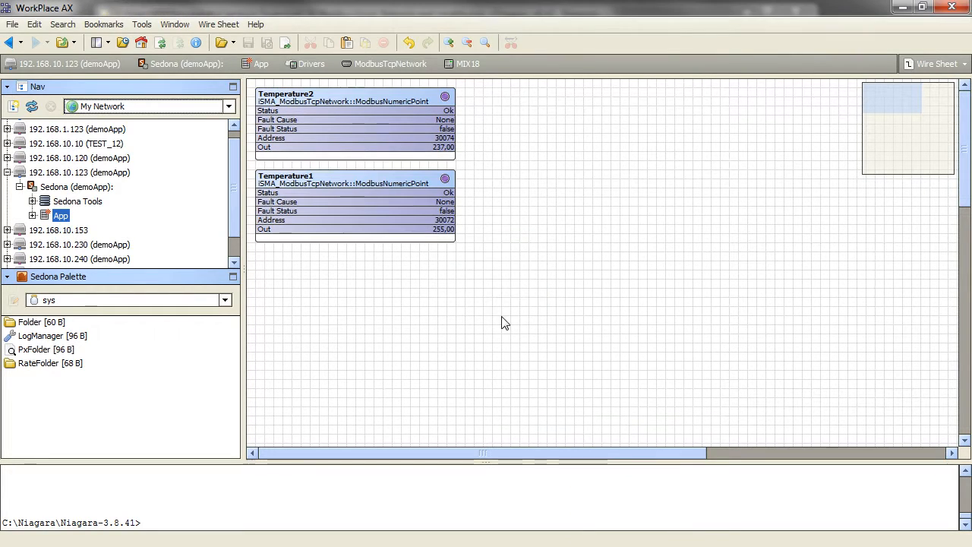
Step: Add a Multiply block from the iSMA_control palette to the wire sheet beside Temperature2, keeping the suggested name
click(225, 300)
click(208, 410)
scroll(155, 380, down, 6)
scroll(149, 372, down, 7)
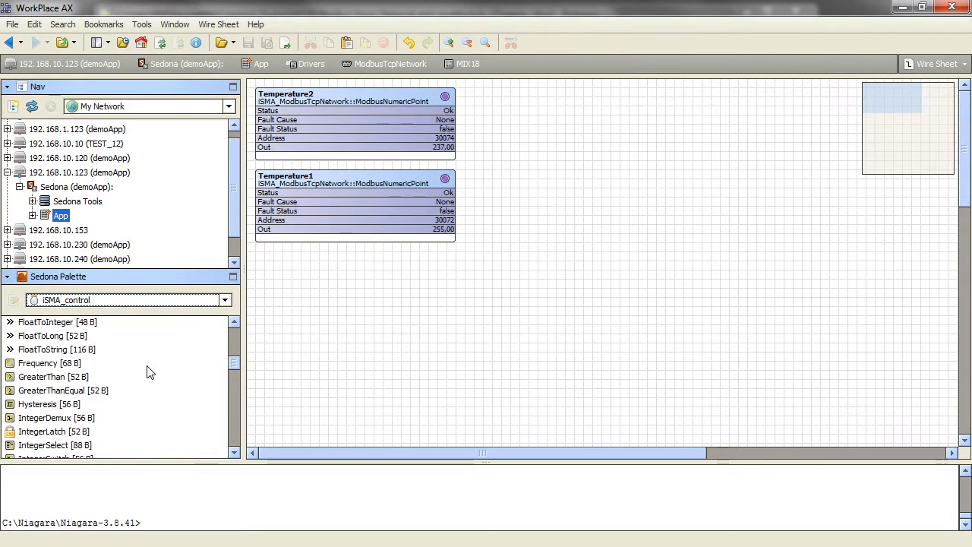
scroll(151, 361, down, 4)
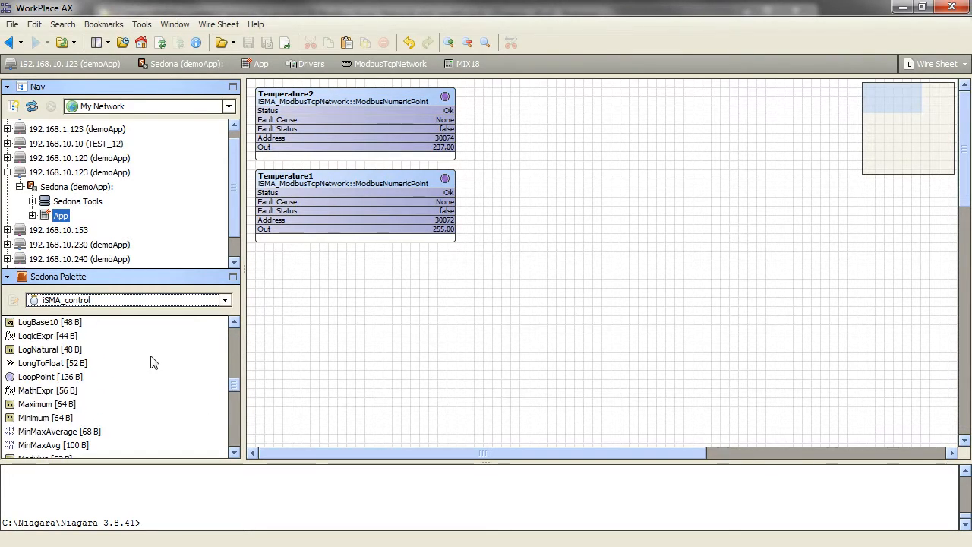
drag(43, 391, 552, 122)
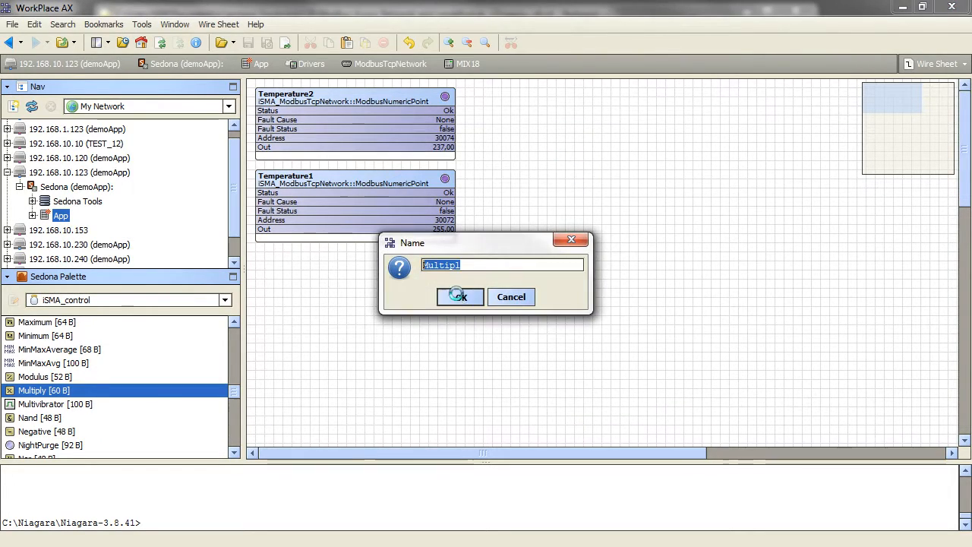
click(461, 295)
Step: Set the Multiply block's In B to 0,10, save, and link Temperature2's Out to the block's In A on the wire sheet
double_click(585, 119)
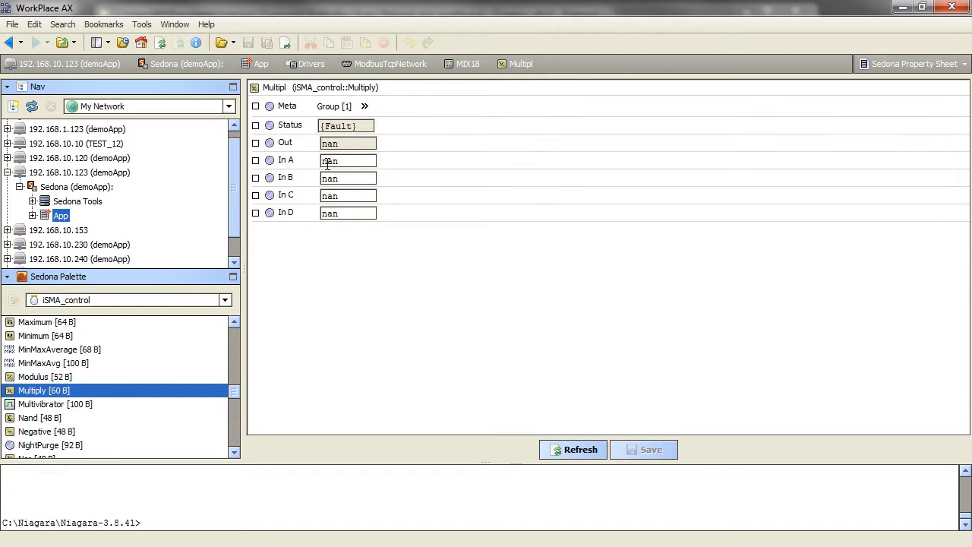
double_click(328, 179)
text(0)
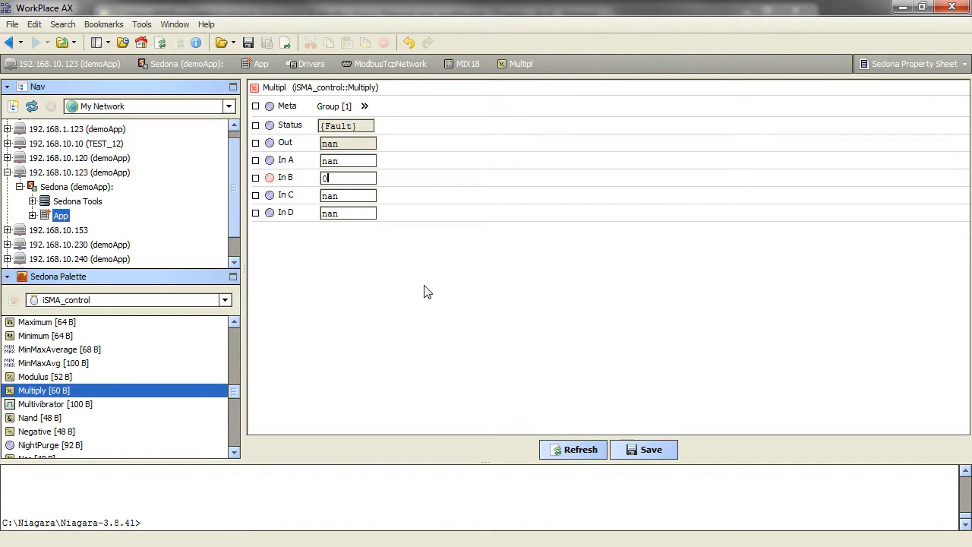
text(,10)
click(637, 450)
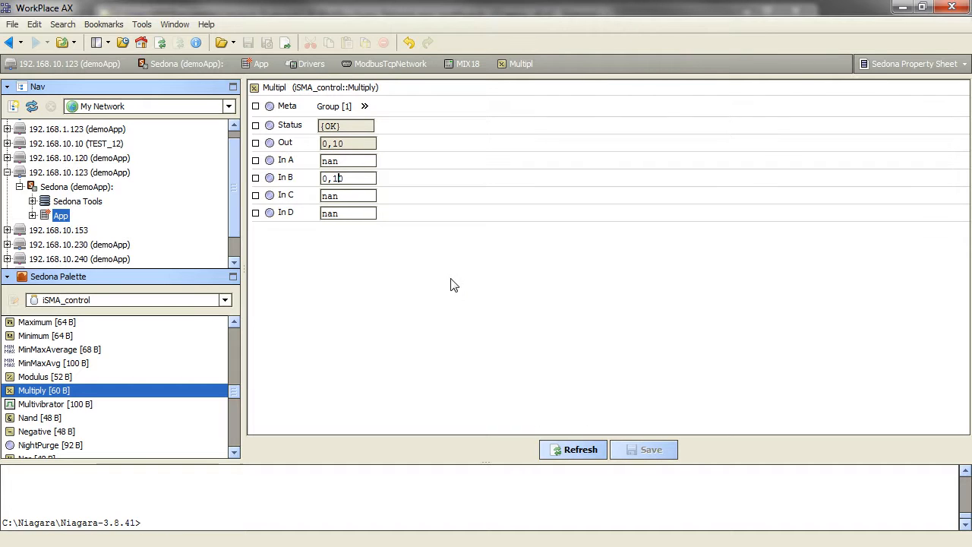
click(8, 43)
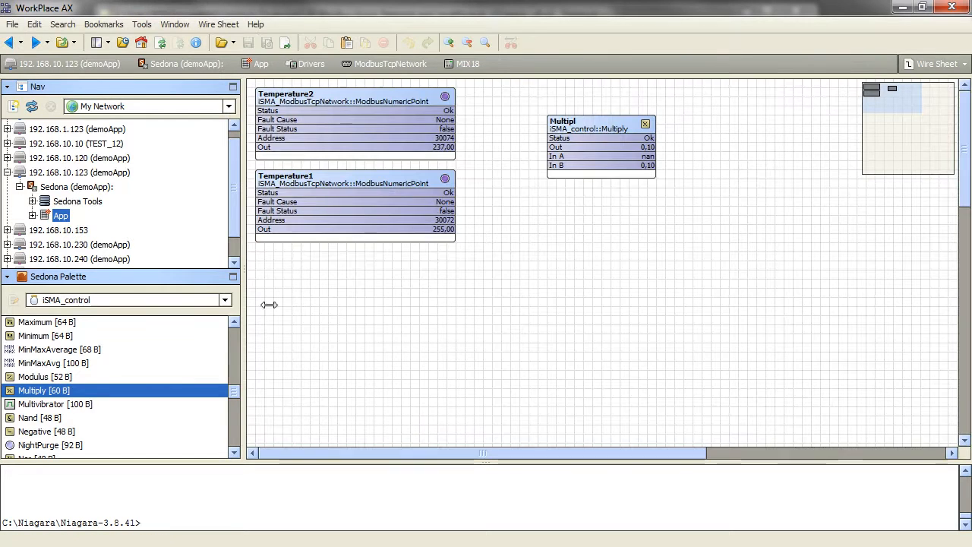
drag(448, 147, 587, 117)
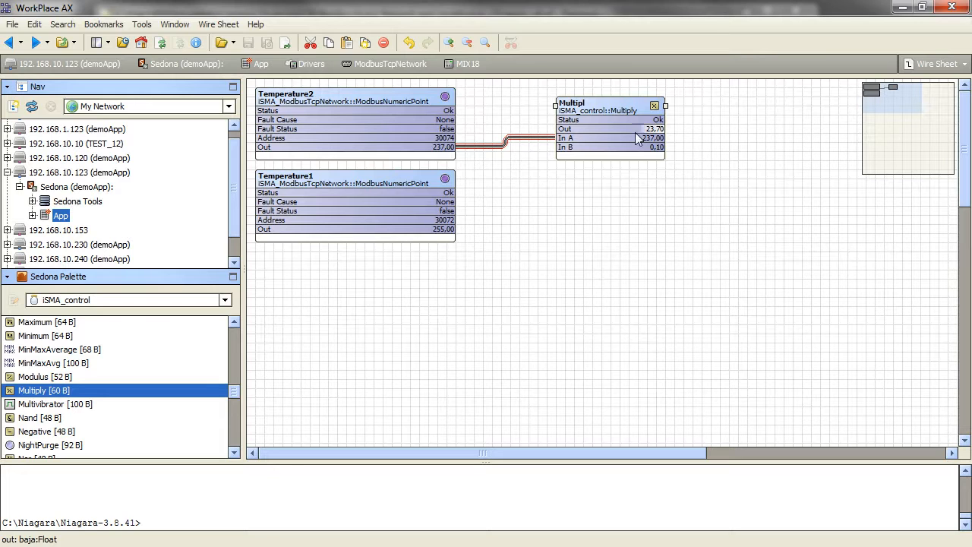
Step: Duplicate the Multiply block, place the copy beside Temperature1 and link Temperature1's Out to the copy's In A
right_click(613, 104)
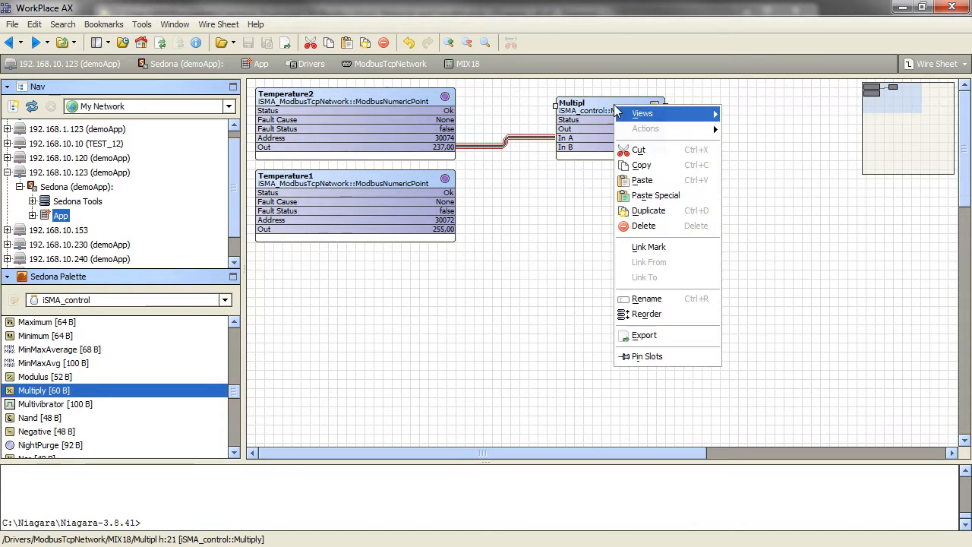
click(637, 211)
click(462, 294)
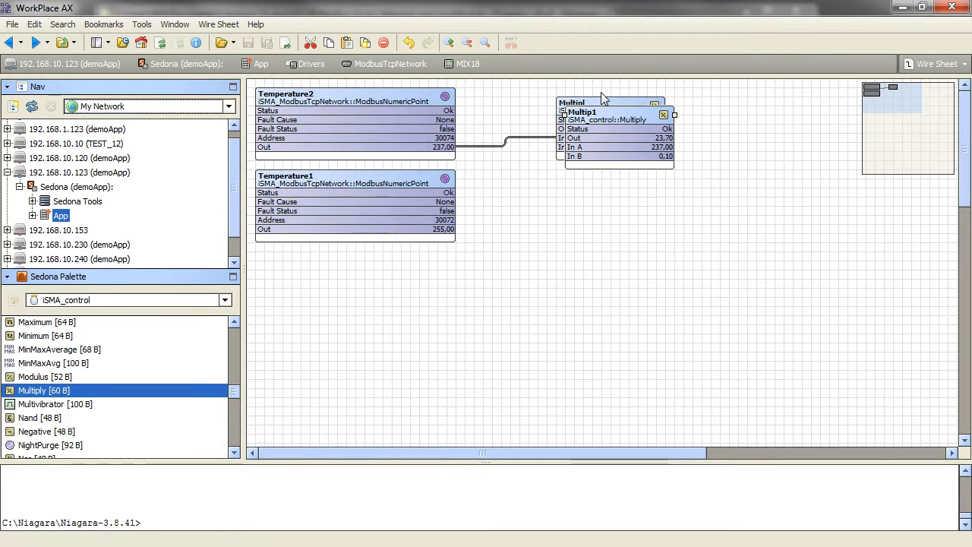
drag(596, 114, 588, 187)
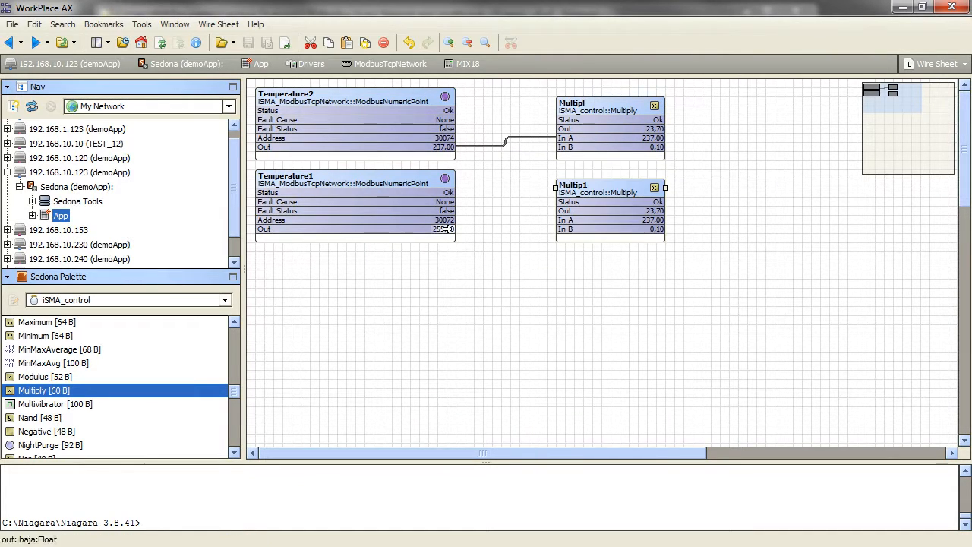
drag(448, 228, 647, 217)
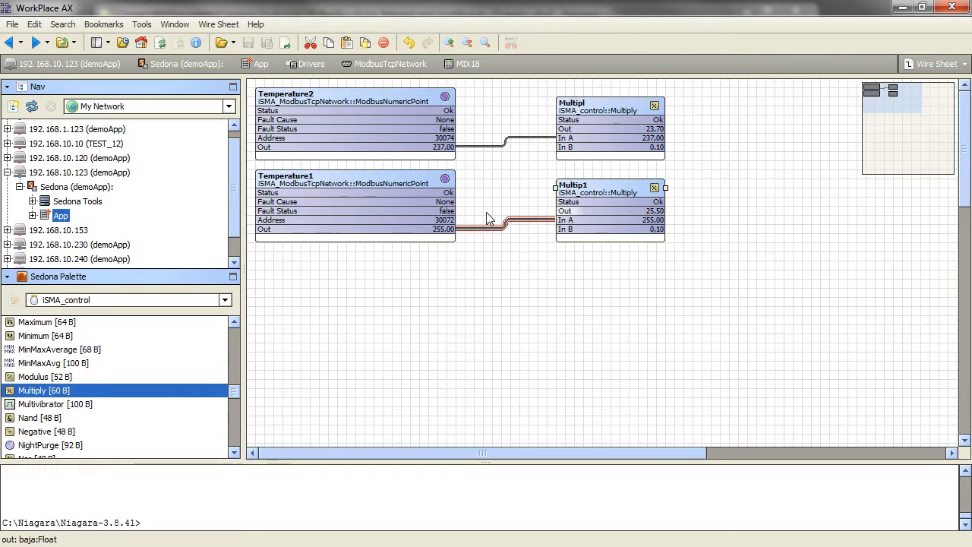
click(526, 219)
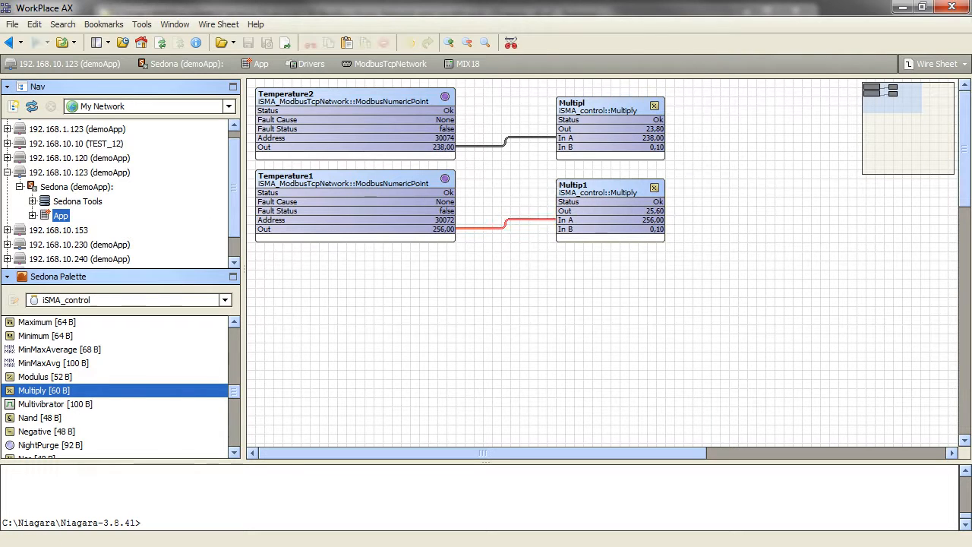
Step: Return to MIX18's Modbus Tcp Point Manager and add a ModbusNumericPoint named Voltage
click(10, 43)
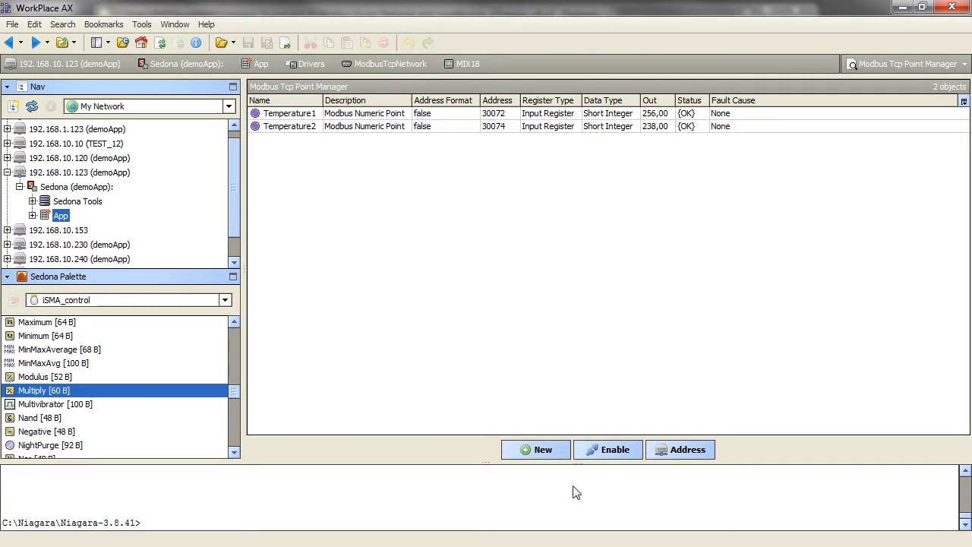
click(559, 450)
click(624, 256)
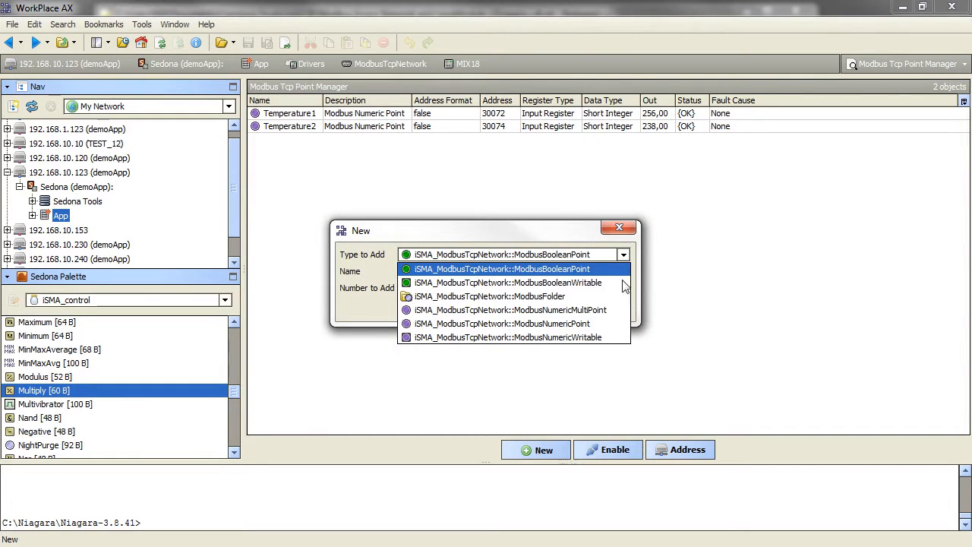
click(607, 321)
drag(501, 272, 399, 272)
text(Voltage)
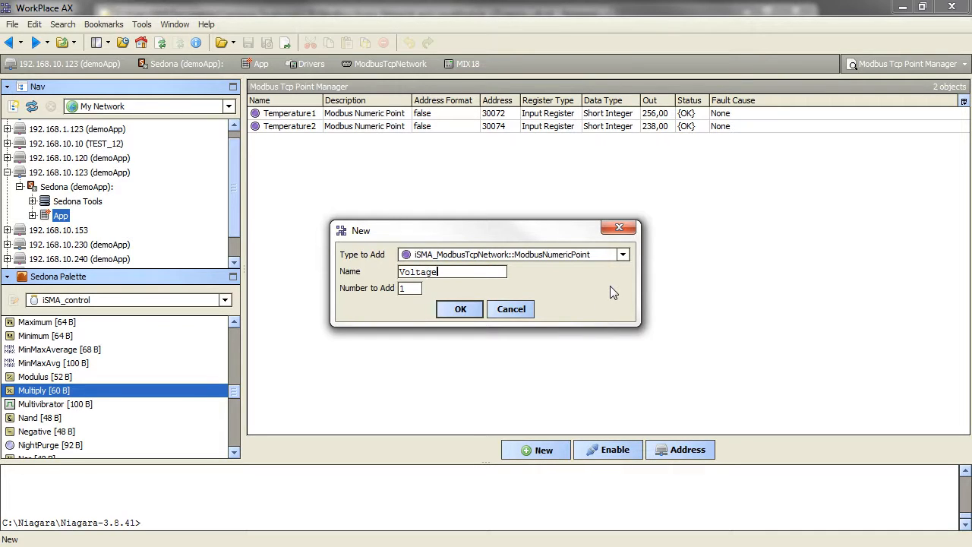
click(465, 313)
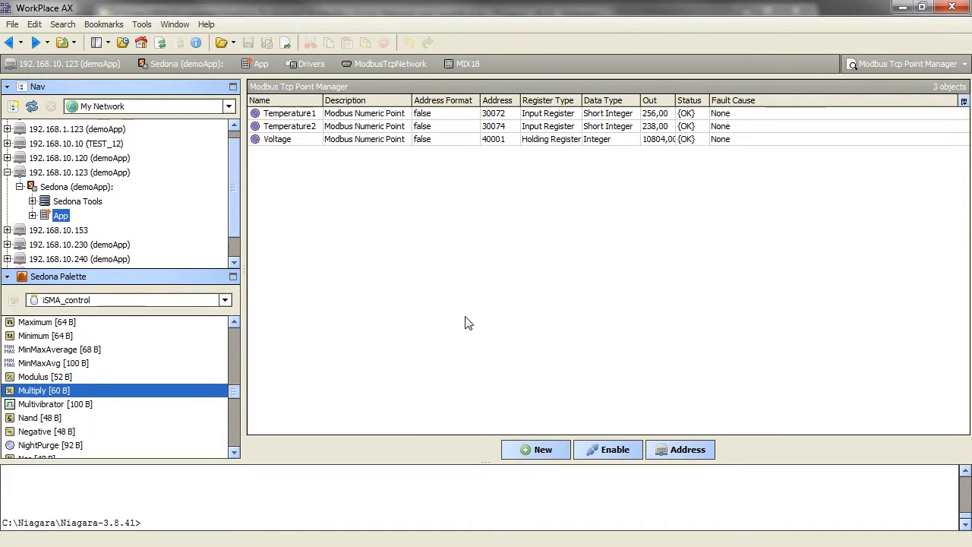
Step: Look up the universal input voltage 3 register in the Adobe Reader manual and enter 30075 as the Voltage point's address in WorkPlace AX
double_click(450, 139)
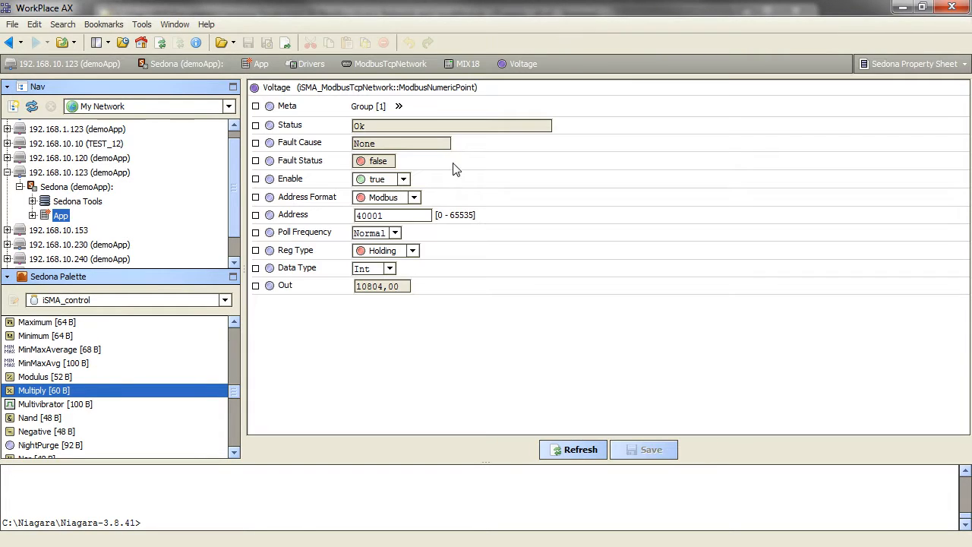
drag(427, 216, 341, 217)
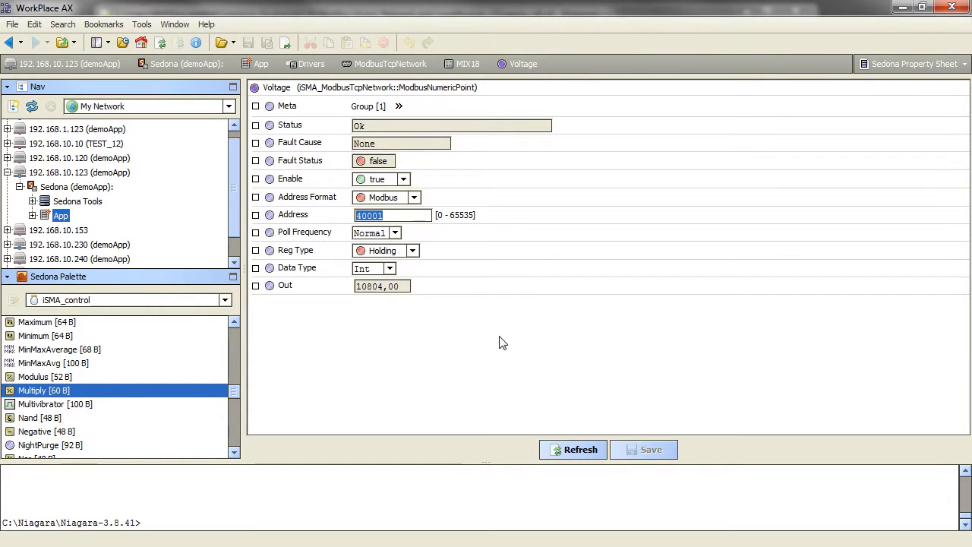
key(alt+Tab)
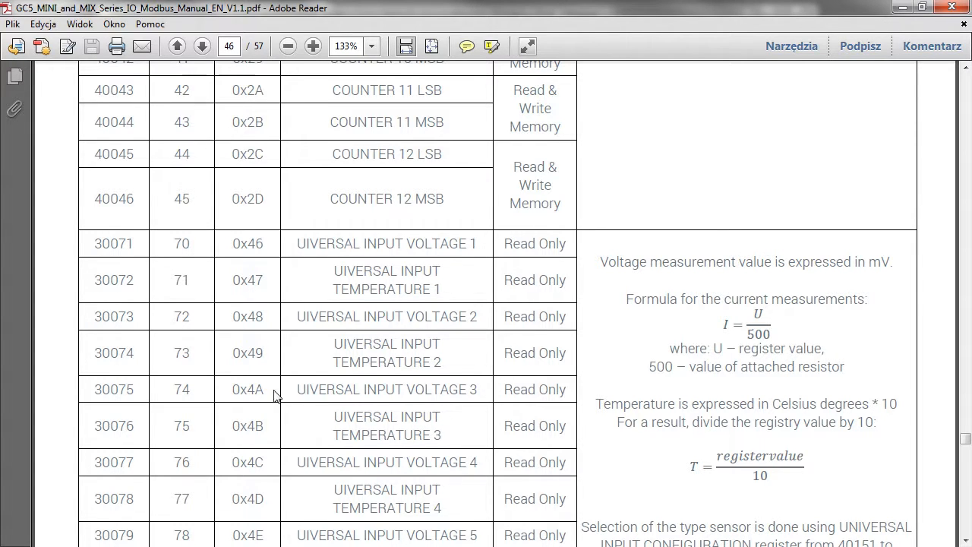
drag(135, 388, 77, 387)
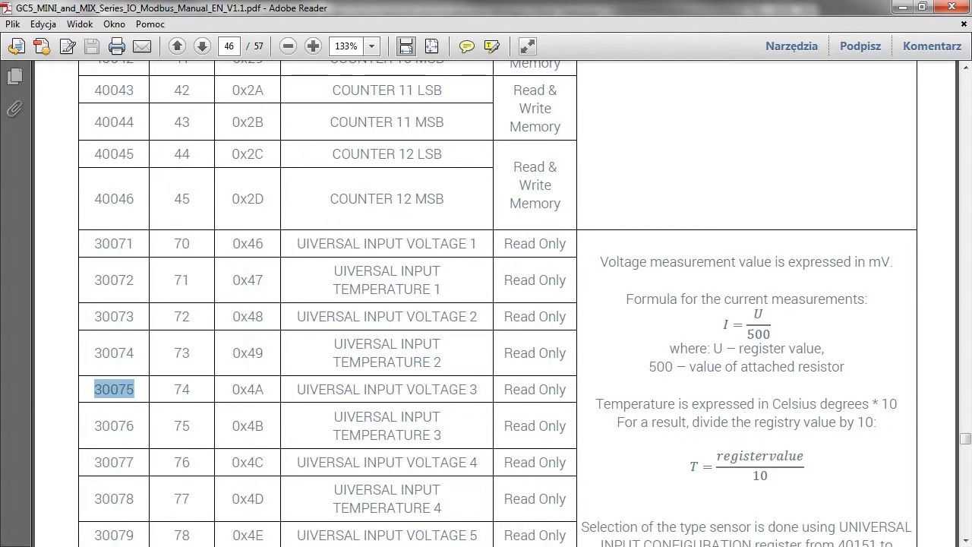
key(alt+Tab)
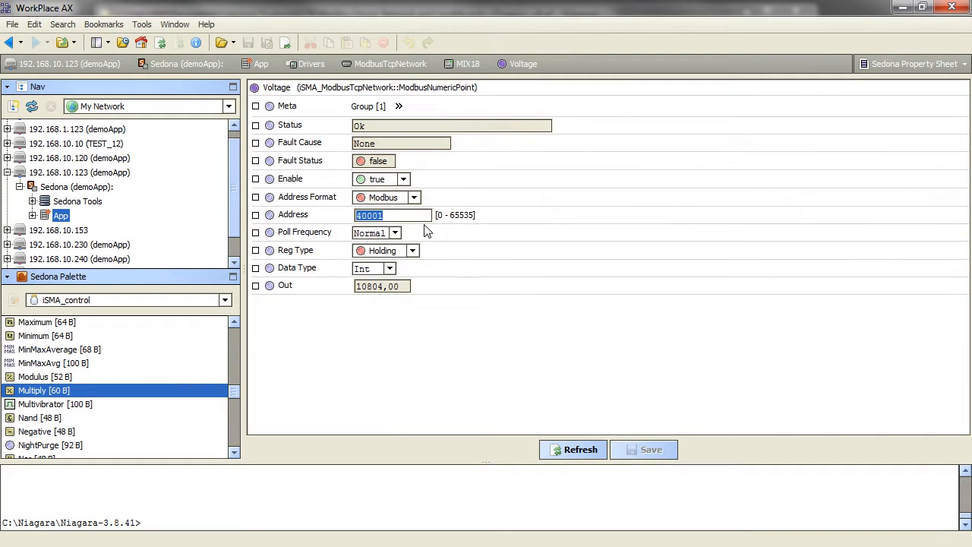
text(30075)
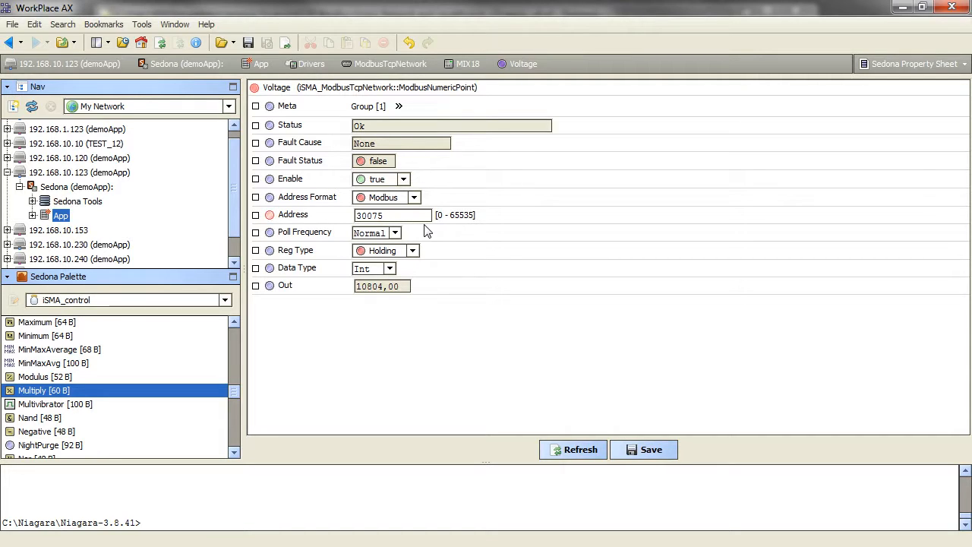
Step: Set the Voltage point's register type to Input and its data type to SInt, and save
click(413, 251)
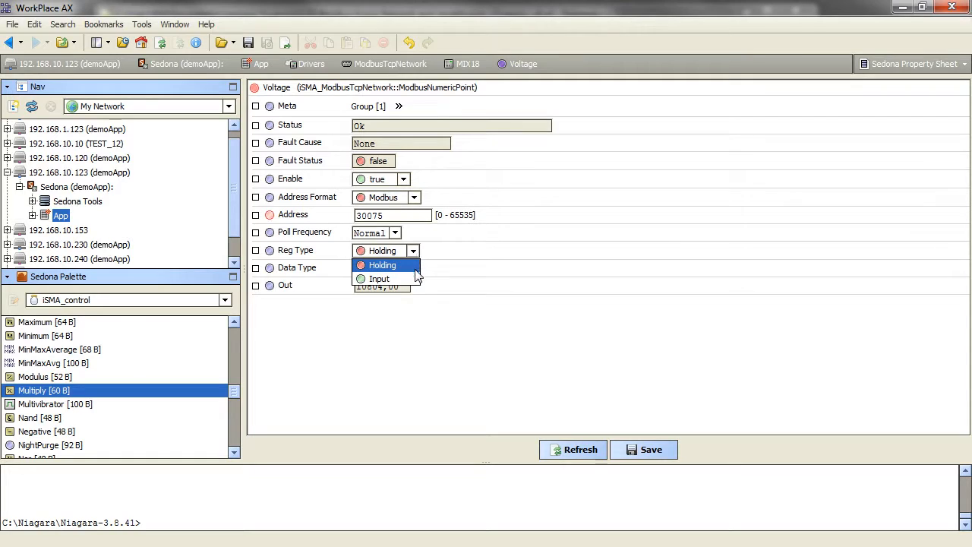
click(414, 280)
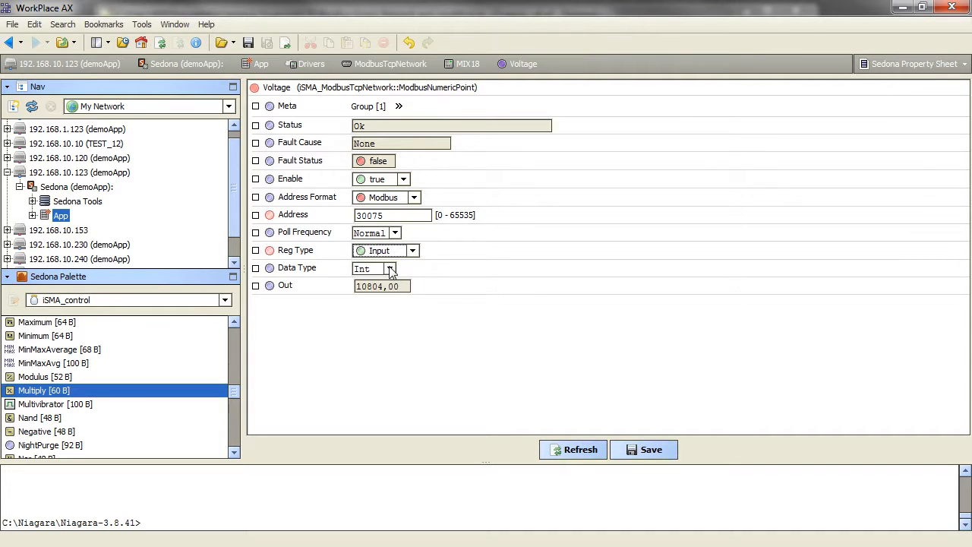
click(390, 271)
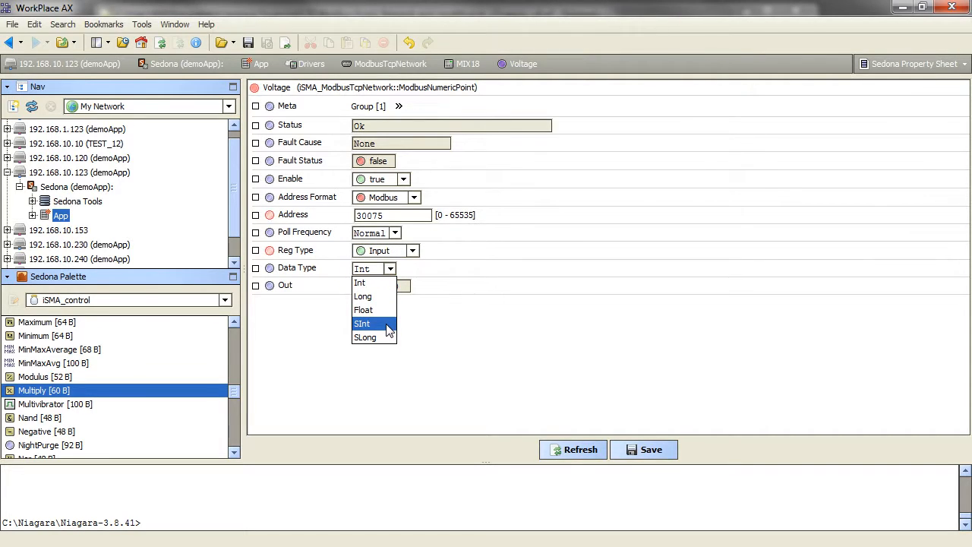
click(387, 324)
click(644, 449)
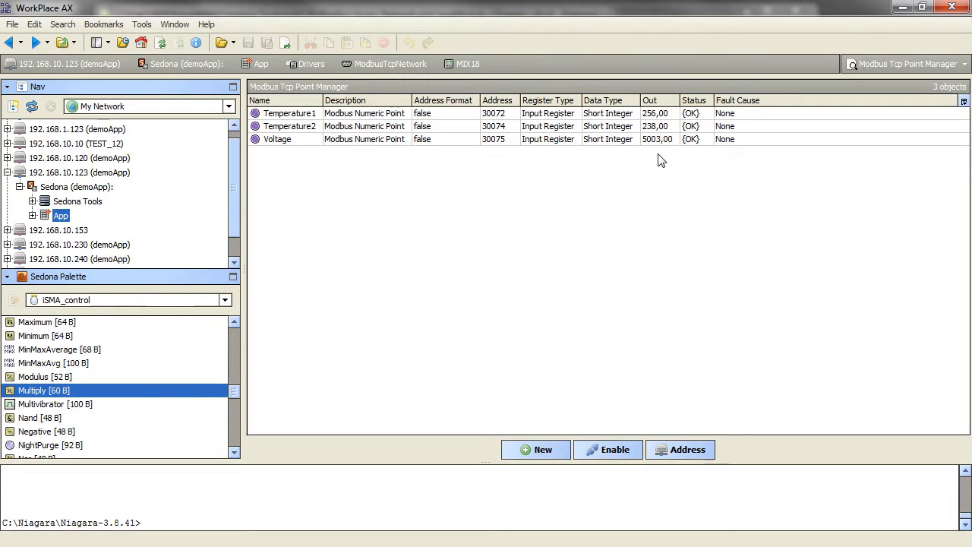
Step: Add a ModbusNumericWritable point named AO1 to the MIX18 device
click(560, 446)
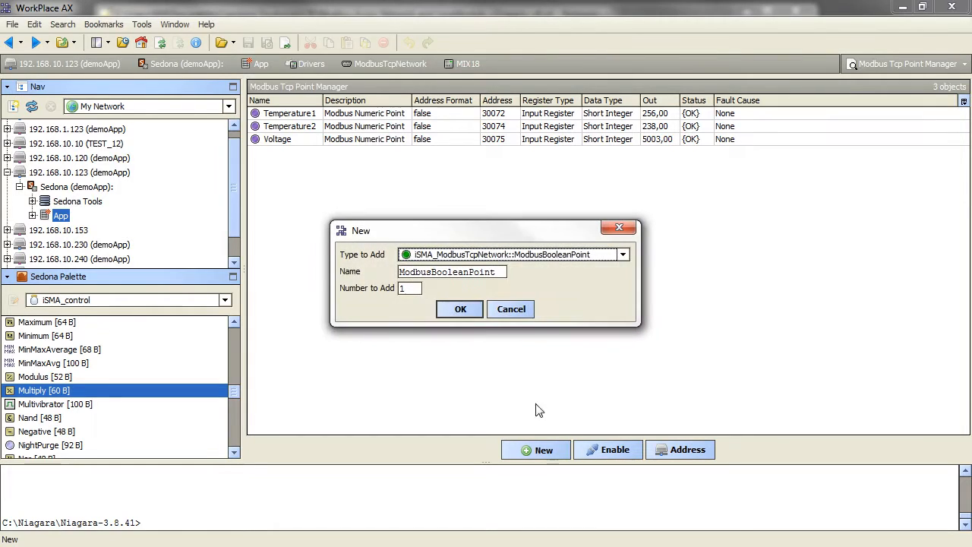
click(622, 255)
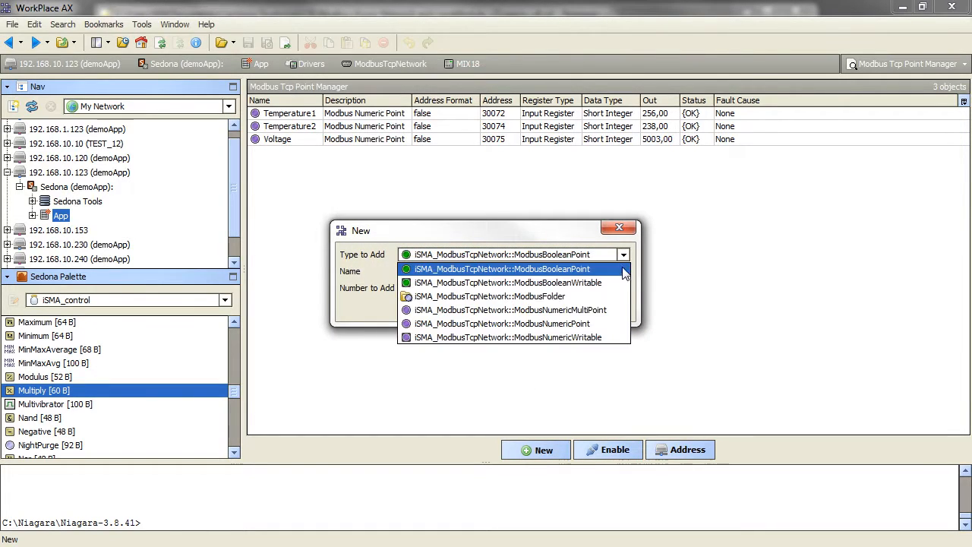
click(618, 340)
drag(400, 272, 514, 276)
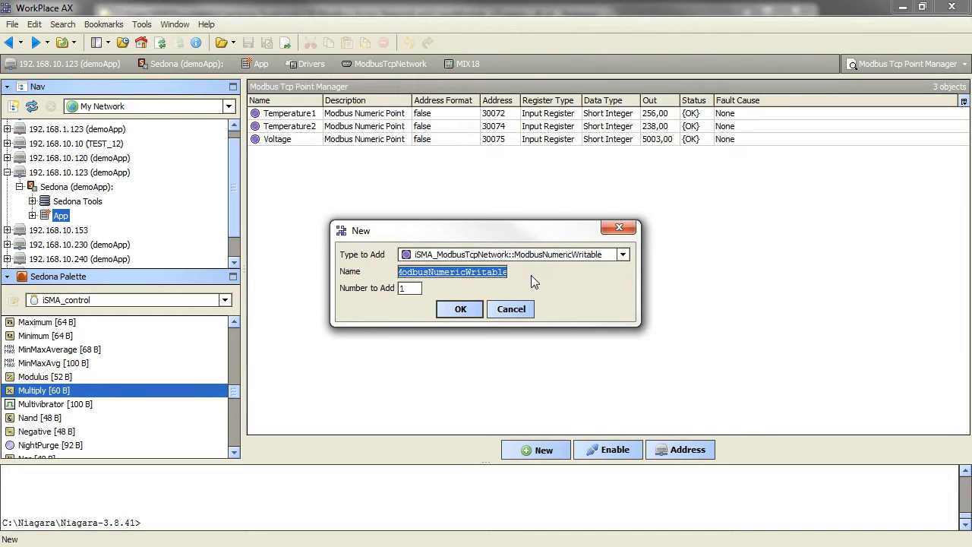
text(AO1)
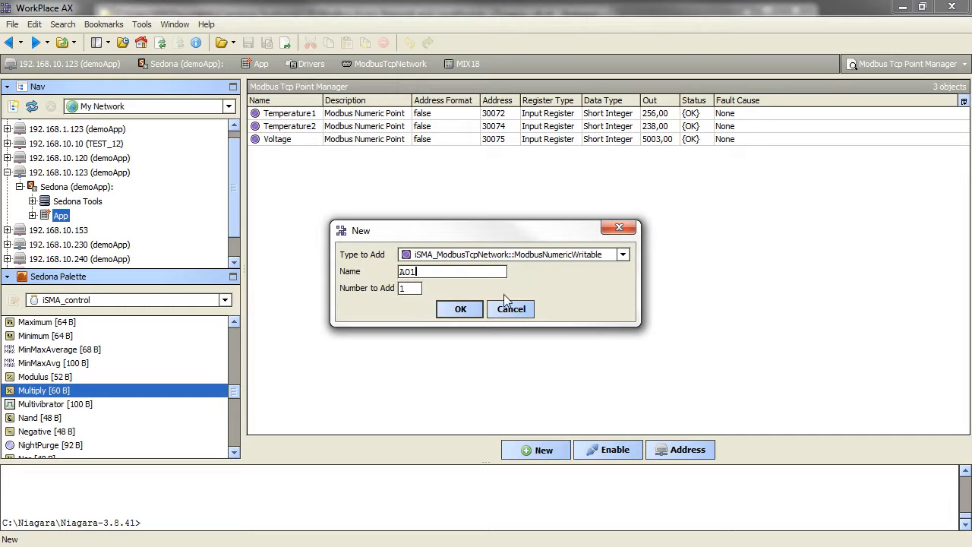
click(469, 309)
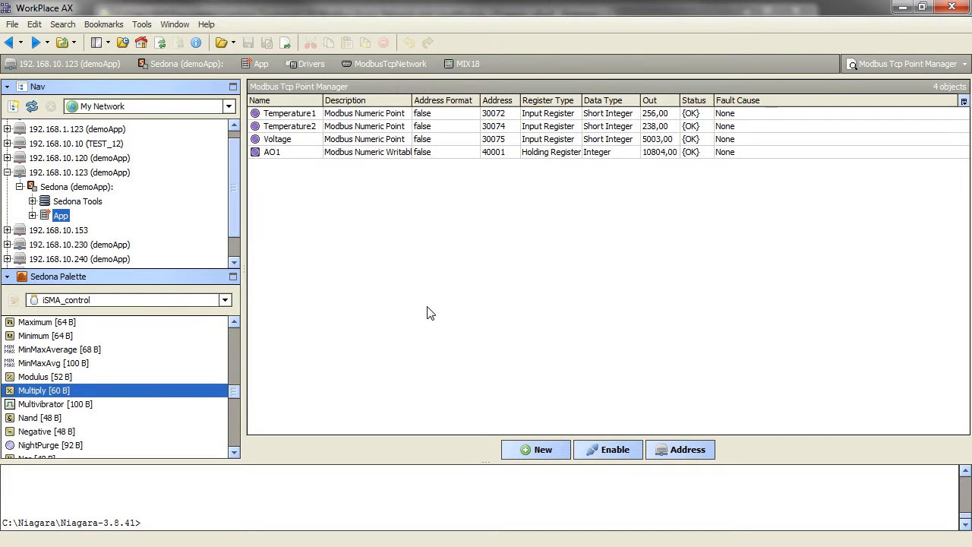
Step: Look up the analog output 1 register in the Adobe Reader manual, set AO1's address to 40121 in WorkPlace AX and save
double_click(357, 157)
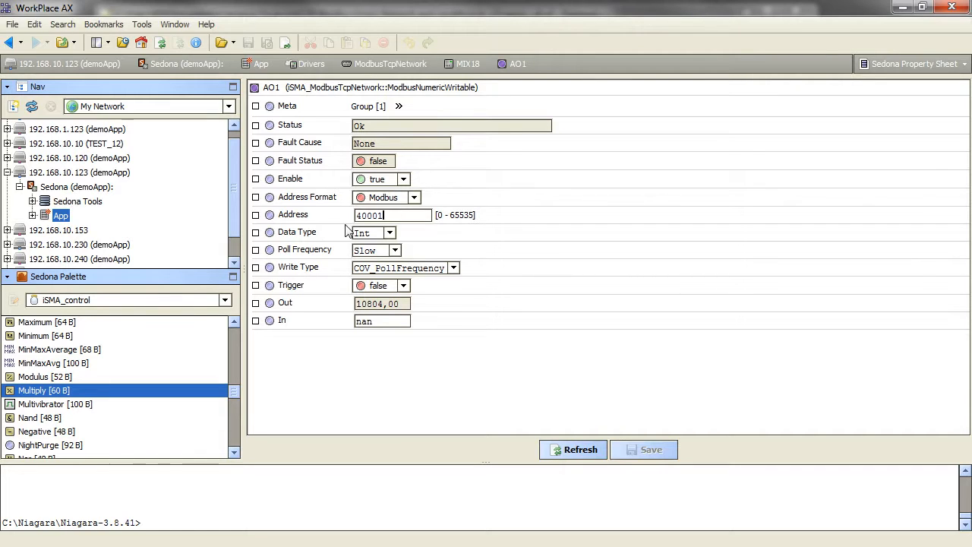
key(alt+Tab)
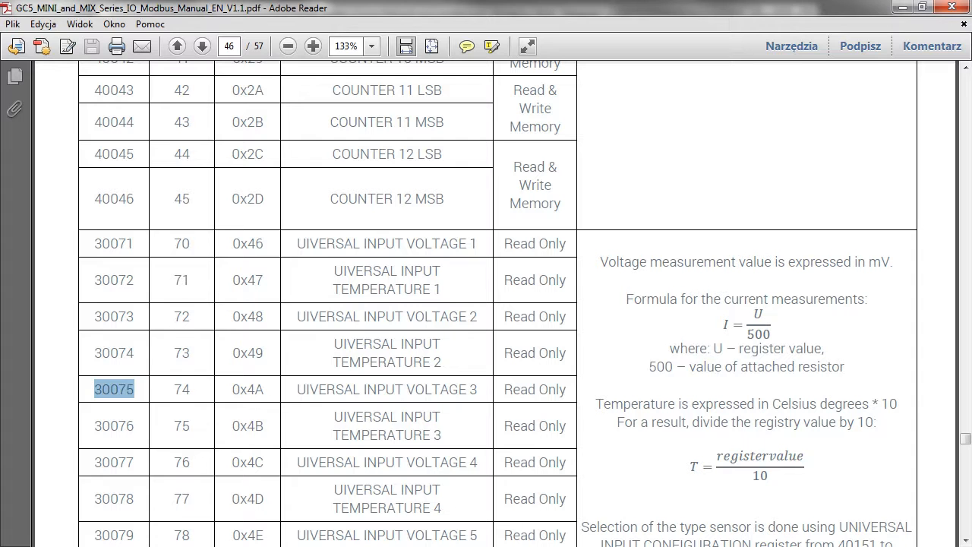
scroll(326, 399, down, 1)
scroll(326, 399, down, 15)
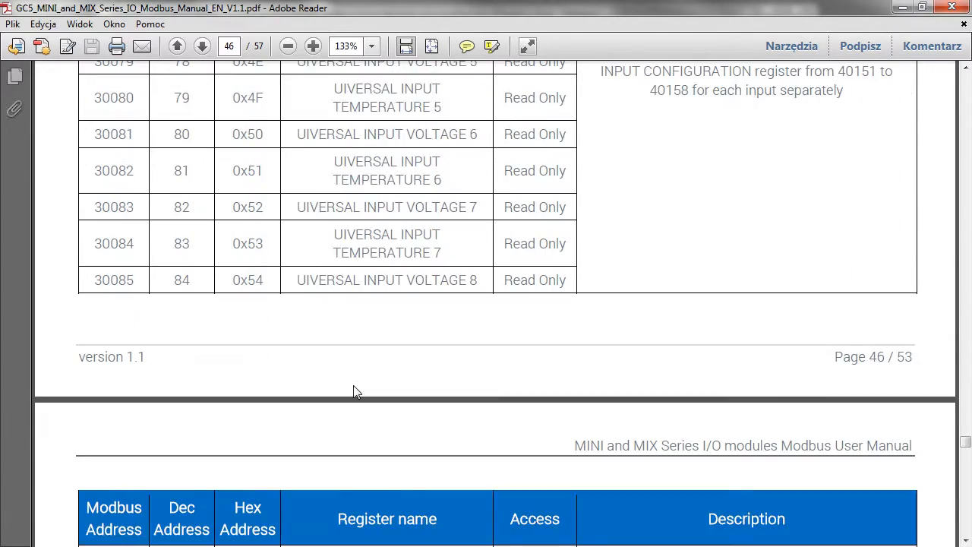
scroll(353, 383, down, 15)
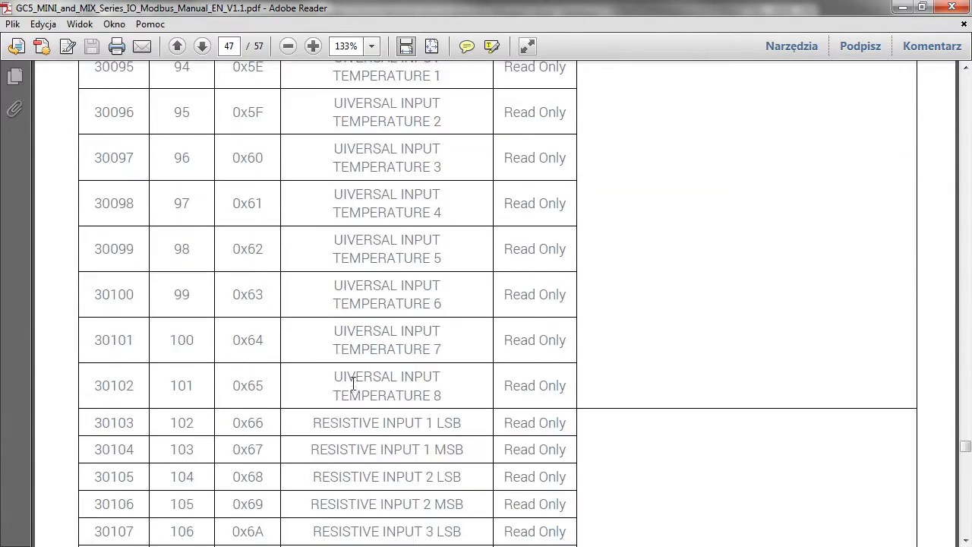
scroll(358, 379, down, 10)
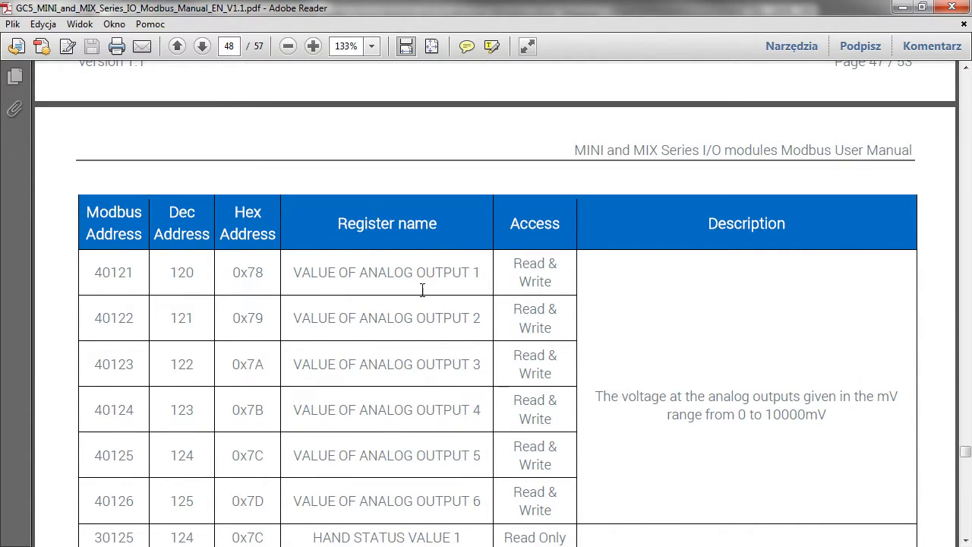
double_click(129, 273)
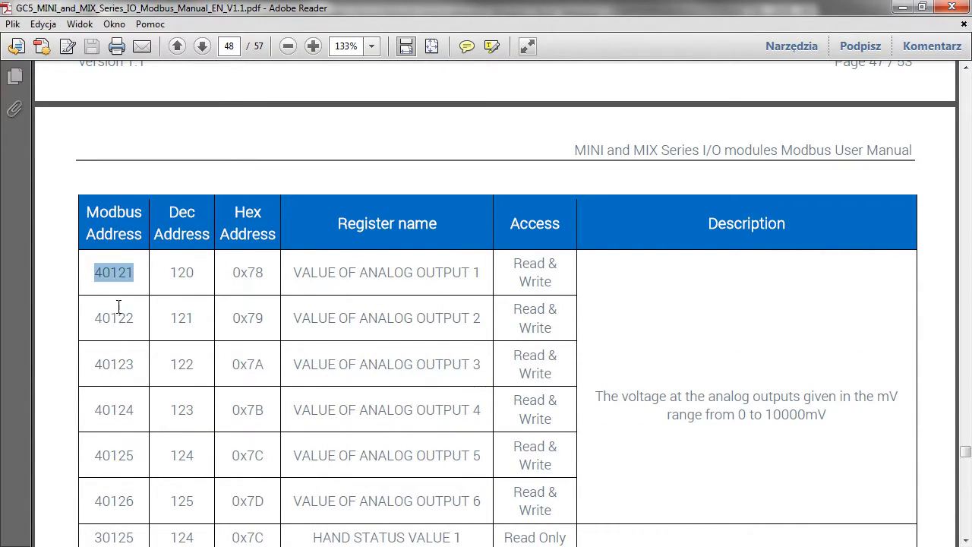
click(902, 7)
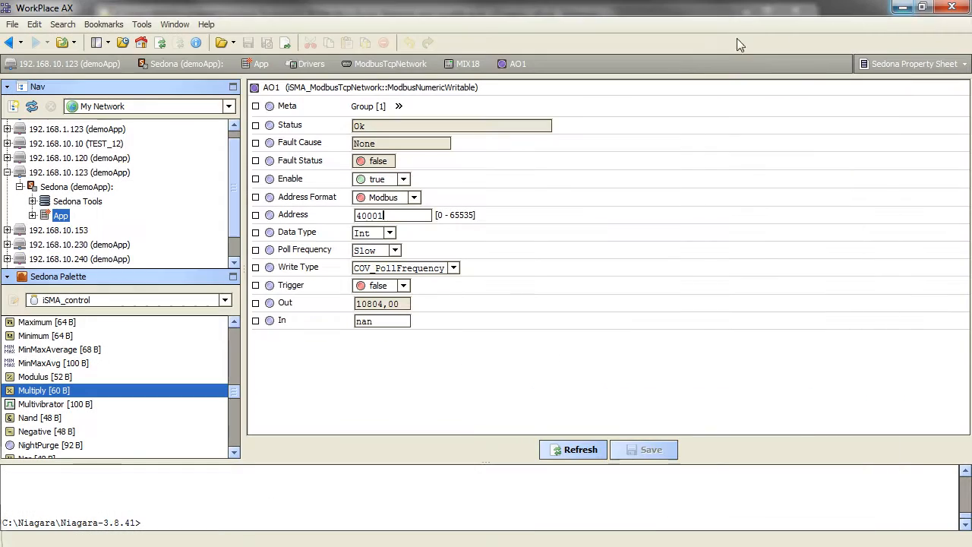
click(378, 213)
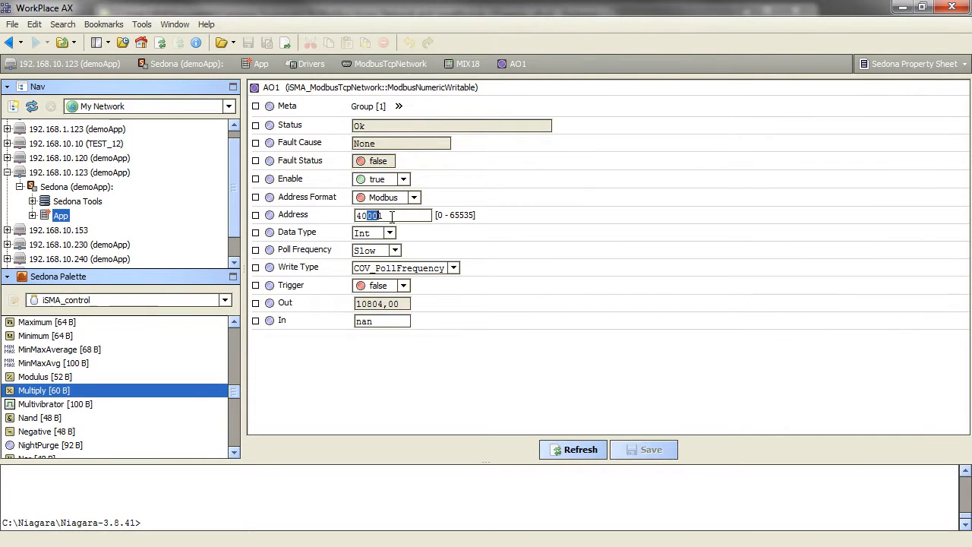
text(1)
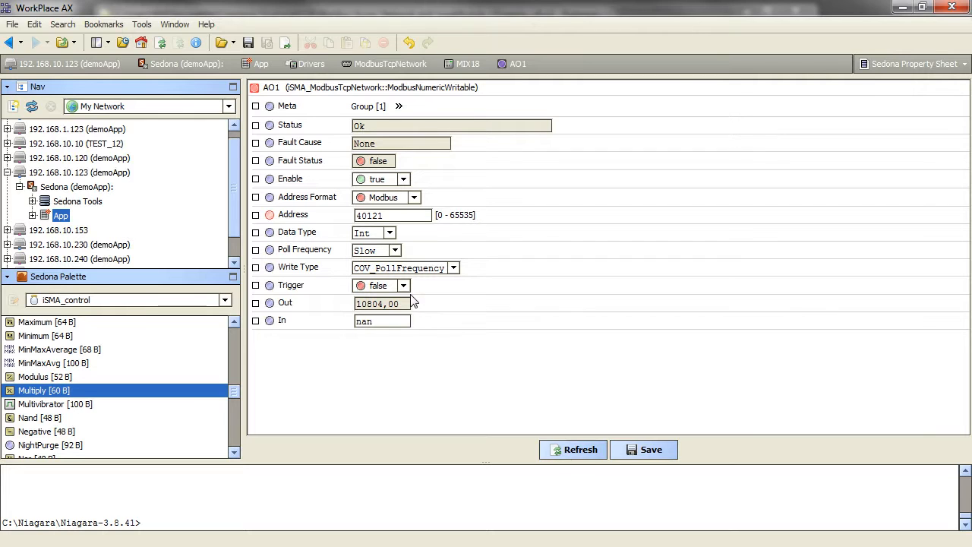
click(636, 450)
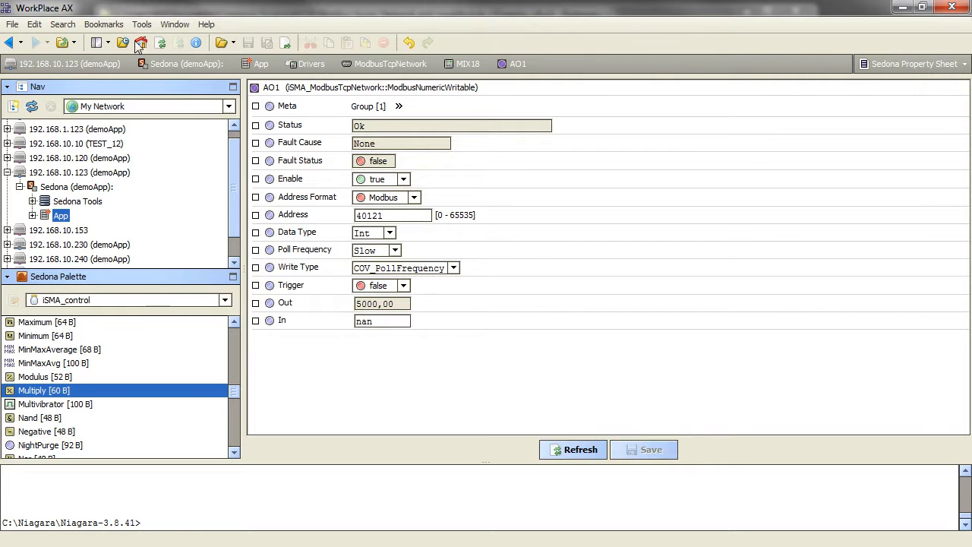
Step: Return to MIX18's point manager and use AO1's Set action to write the value 100
click(8, 42)
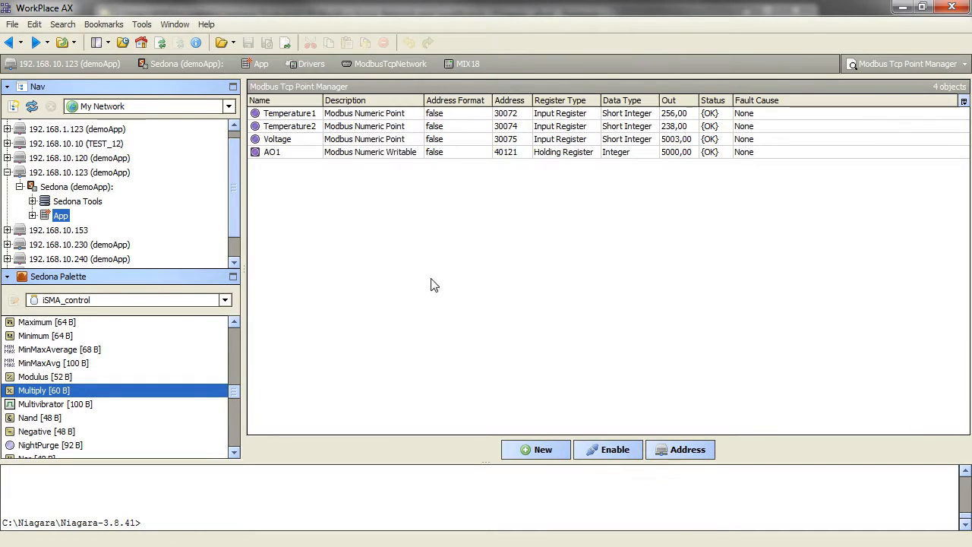
click(437, 152)
right_click(437, 153)
mouse_move(519, 183)
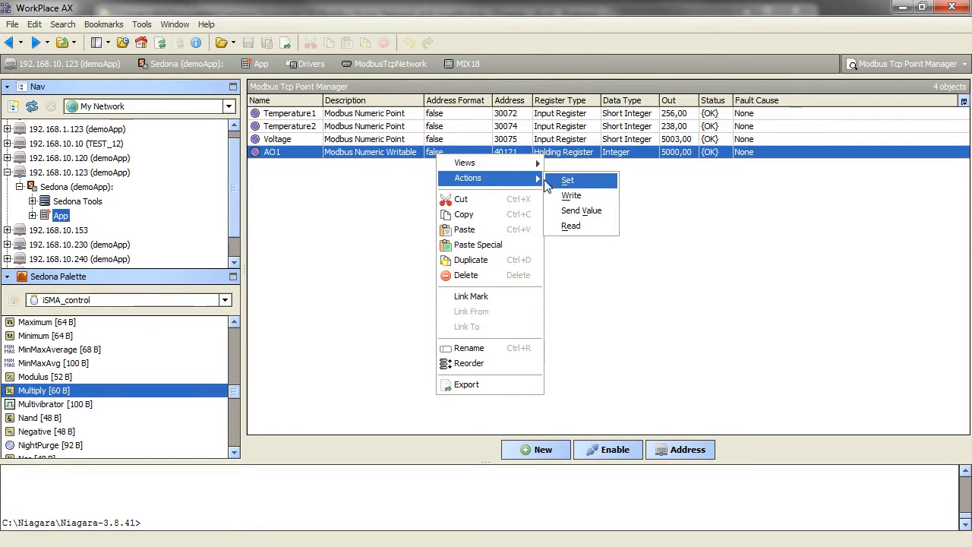
click(568, 181)
text(100)
click(460, 292)
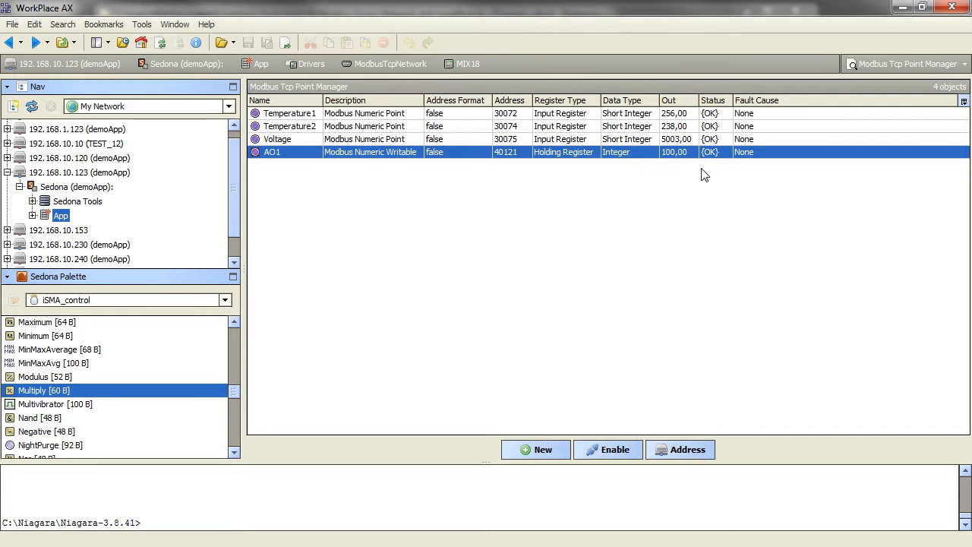